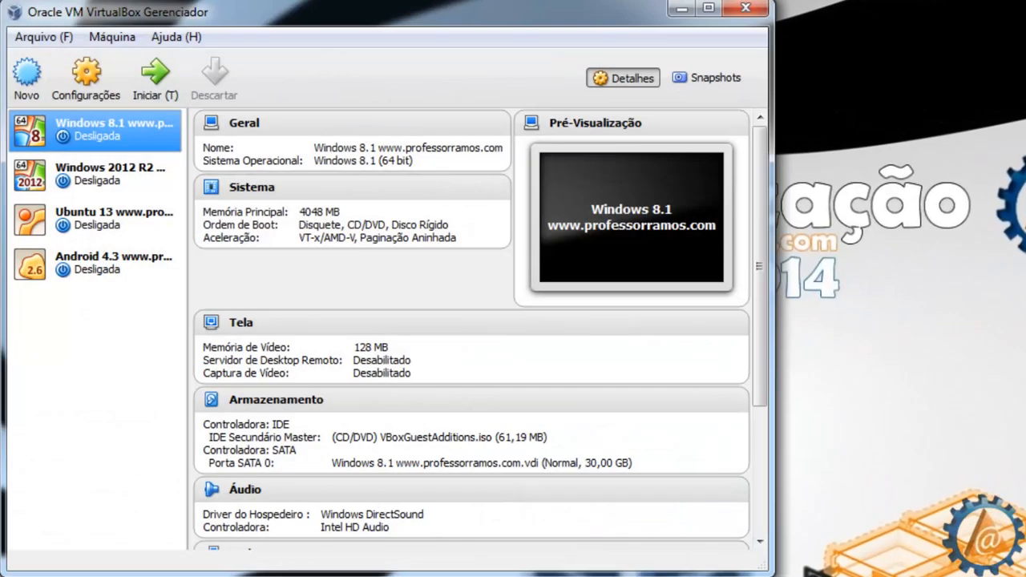
Step: Check the VirtualBox version information from the Help menu, then close it
{"action": "left_click", "coordinate": [176, 37]}
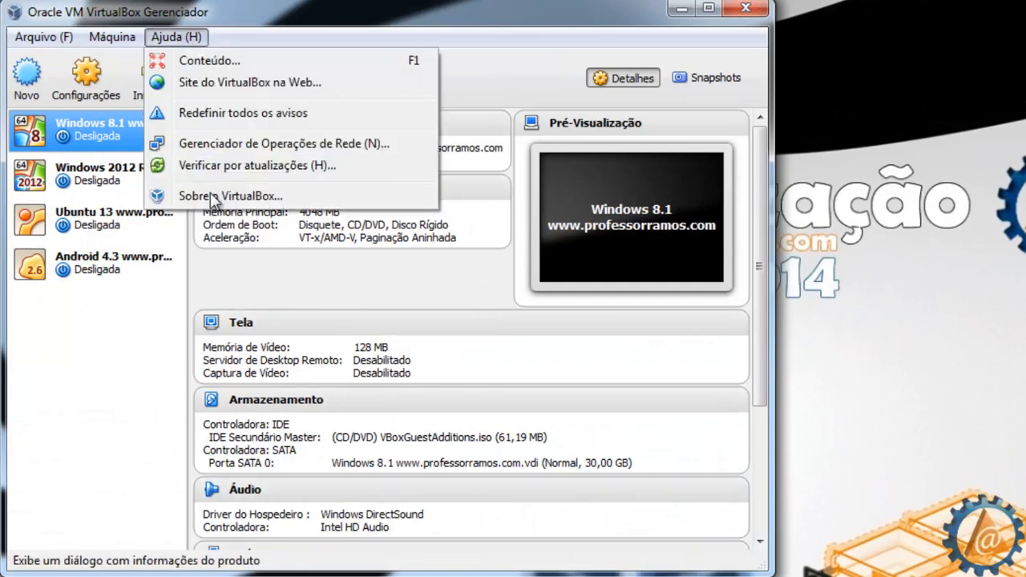
{"action": "left_click", "coordinate": [213, 197]}
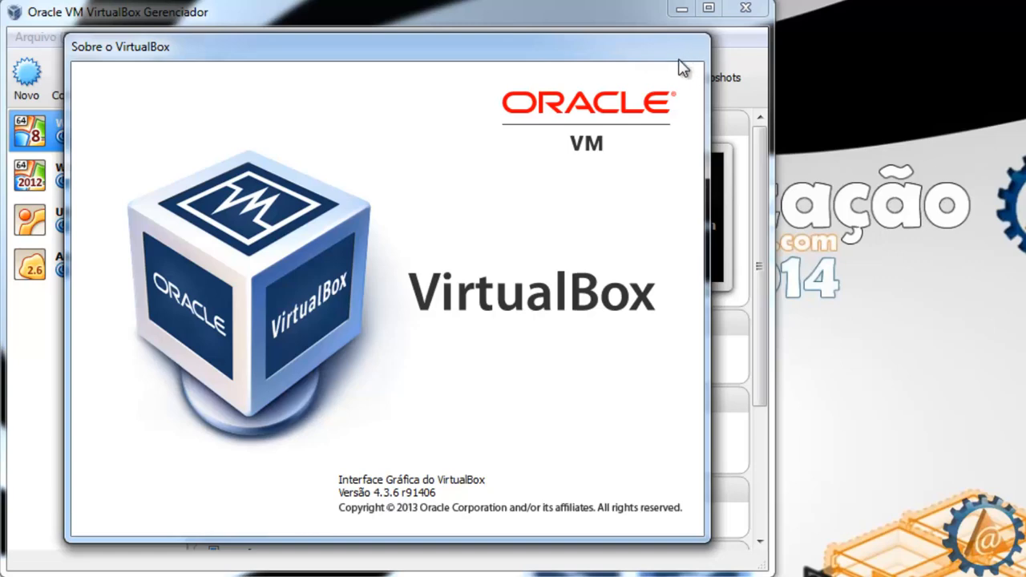
{"action": "left_click", "coordinate": [615, 75]}
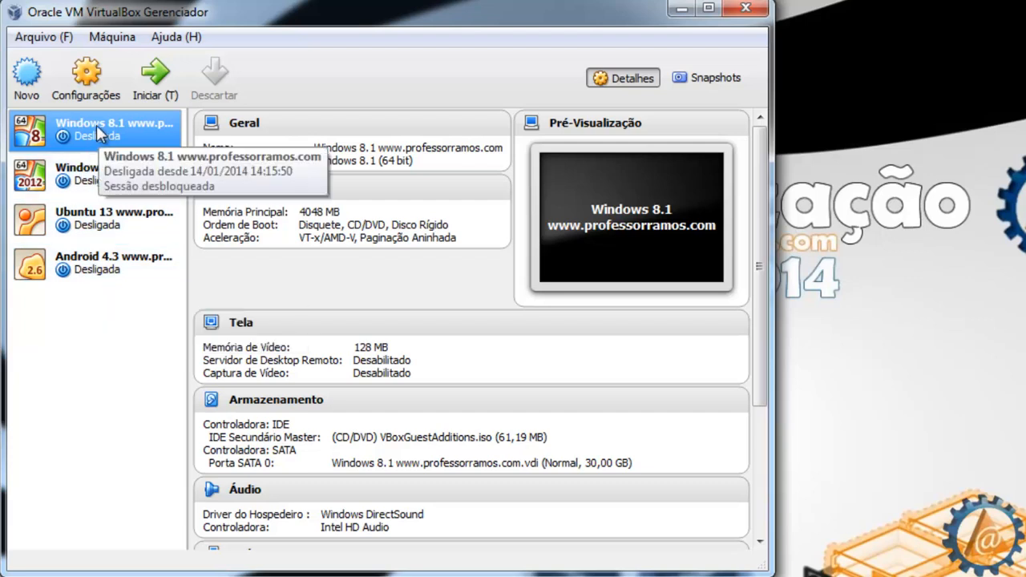
Step: View the details of the Windows 2012 R2, Ubuntu 13 and Android 4.3 machines in turn
{"action": "left_click", "coordinate": [110, 168]}
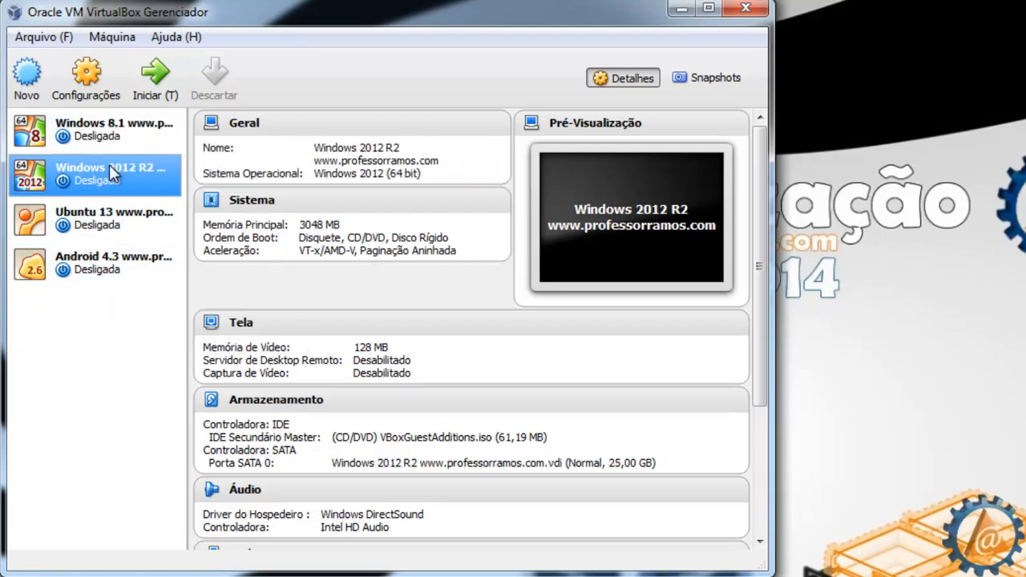
{"action": "left_click", "coordinate": [104, 226]}
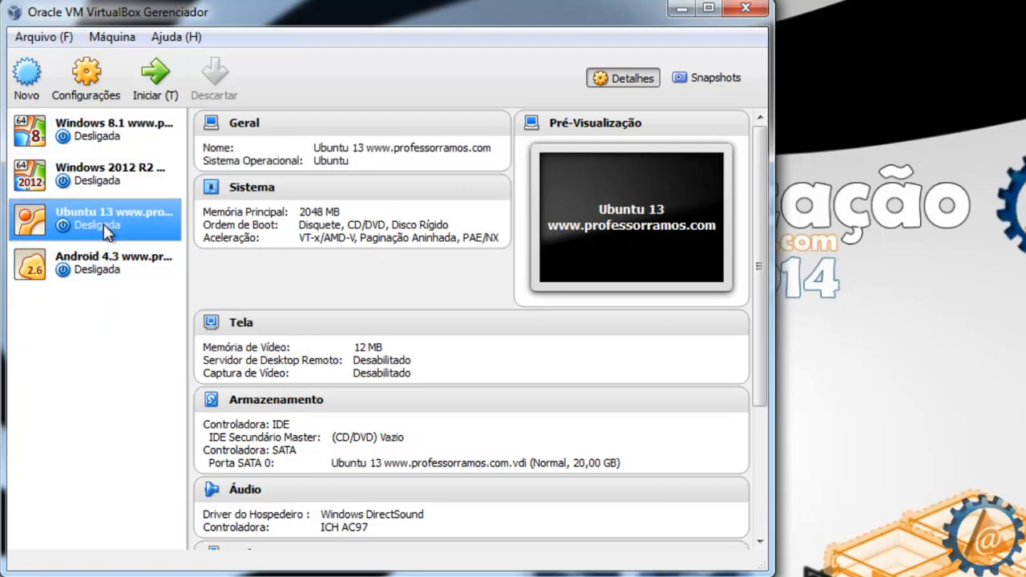
{"action": "left_click", "coordinate": [104, 265]}
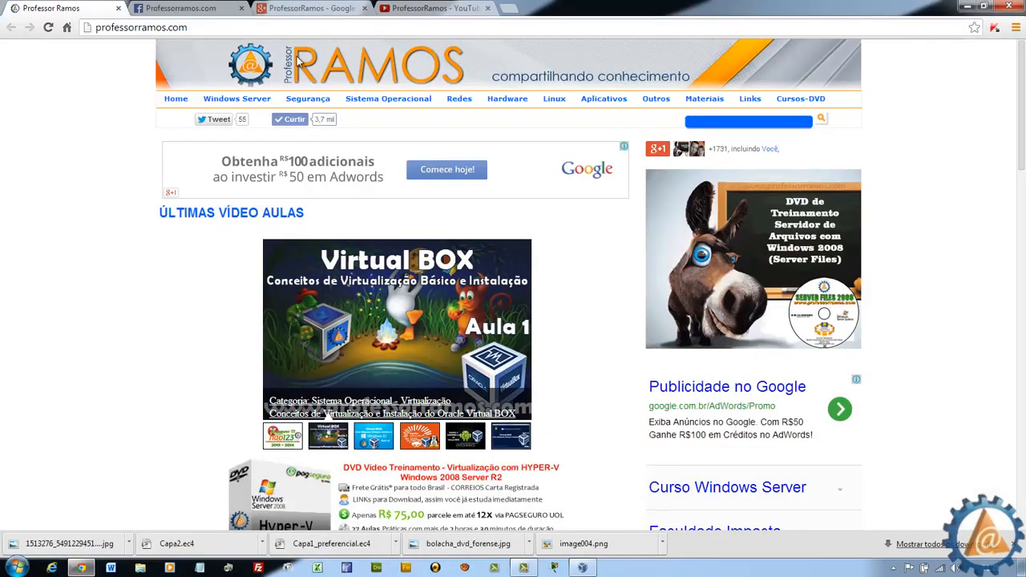
Step: Scroll through the Virtualização lesson list on professorramos.com, then return via the RAMOS logo
{"action": "mouse_move", "coordinate": [371, 101]}
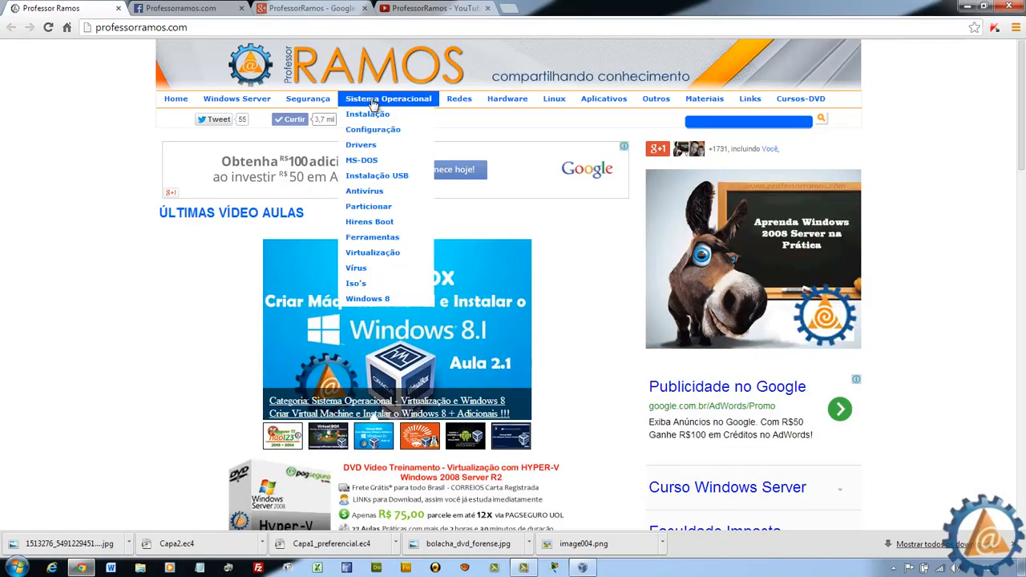
{"action": "left_click", "coordinate": [369, 253]}
{"action": "scroll", "coordinate": [502, 238], "scroll_direction": "down", "scroll_amount": 5}
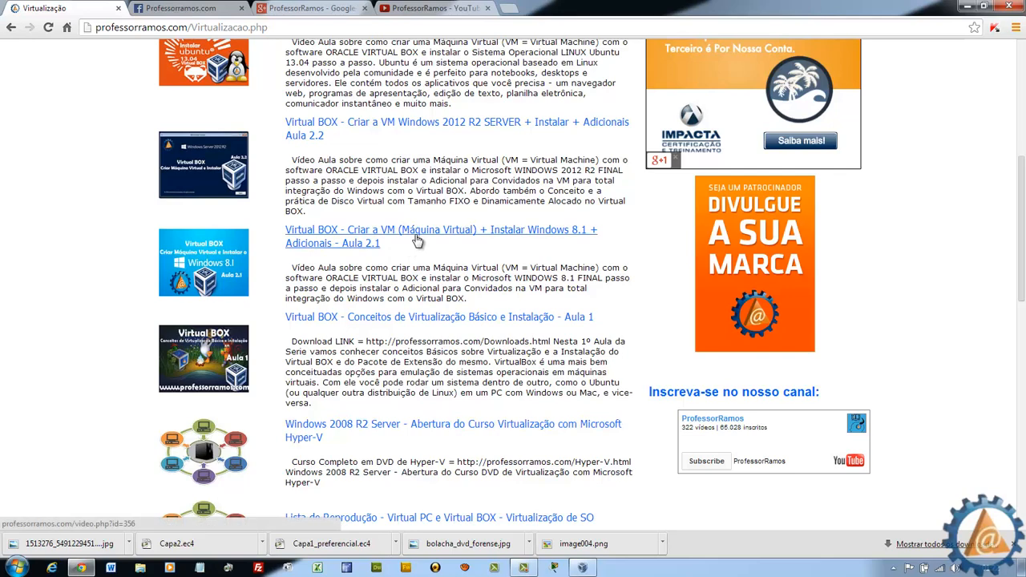
{"action": "scroll", "coordinate": [380, 249], "scroll_direction": "up", "scroll_amount": 2}
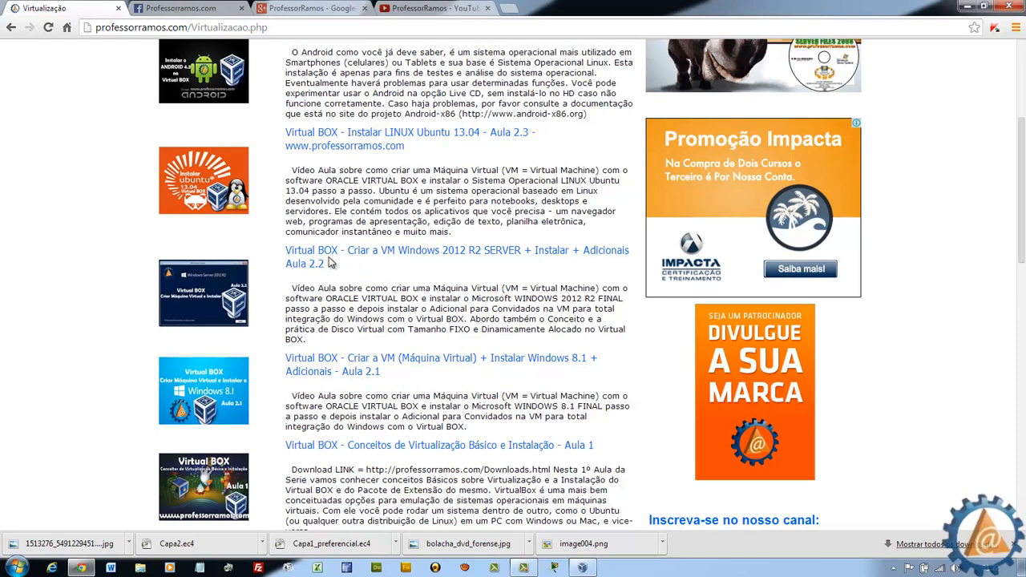
{"action": "scroll", "coordinate": [324, 211], "scroll_direction": "up", "scroll_amount": 1}
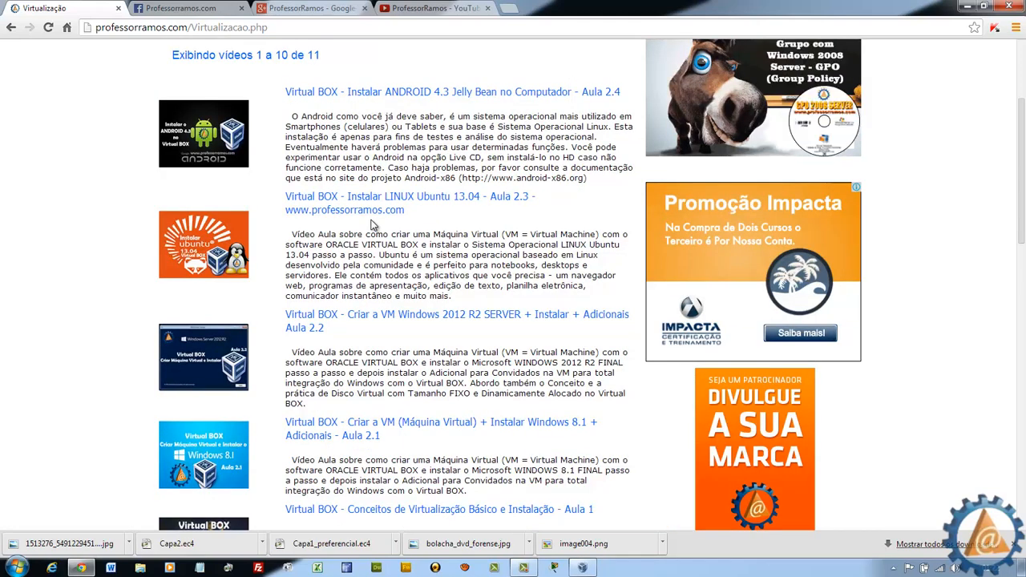
{"action": "scroll", "coordinate": [371, 226], "scroll_direction": "up", "scroll_amount": 1}
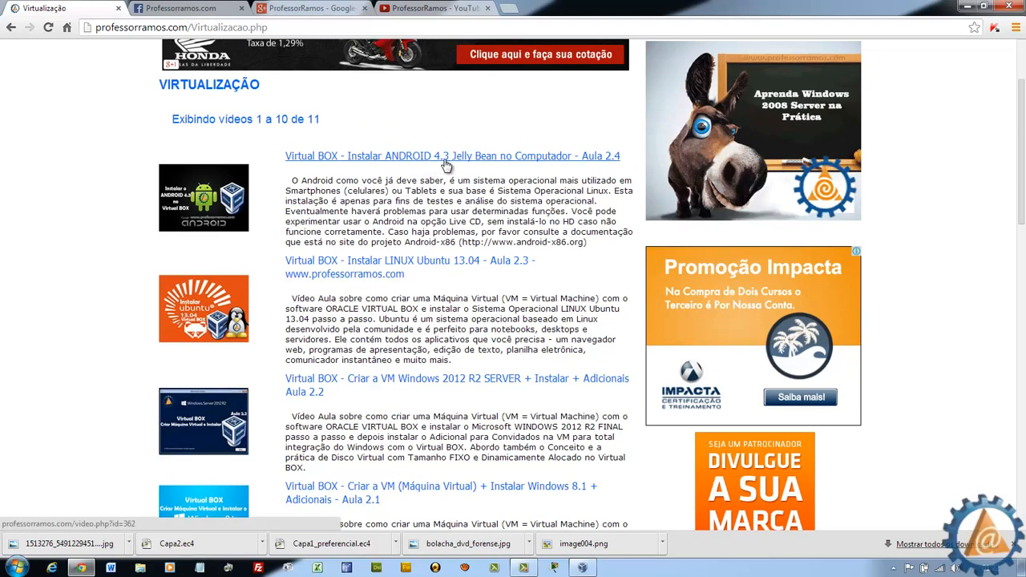
{"action": "scroll", "coordinate": [446, 165], "scroll_direction": "up", "scroll_amount": 2}
{"action": "left_click", "coordinate": [396, 60]}
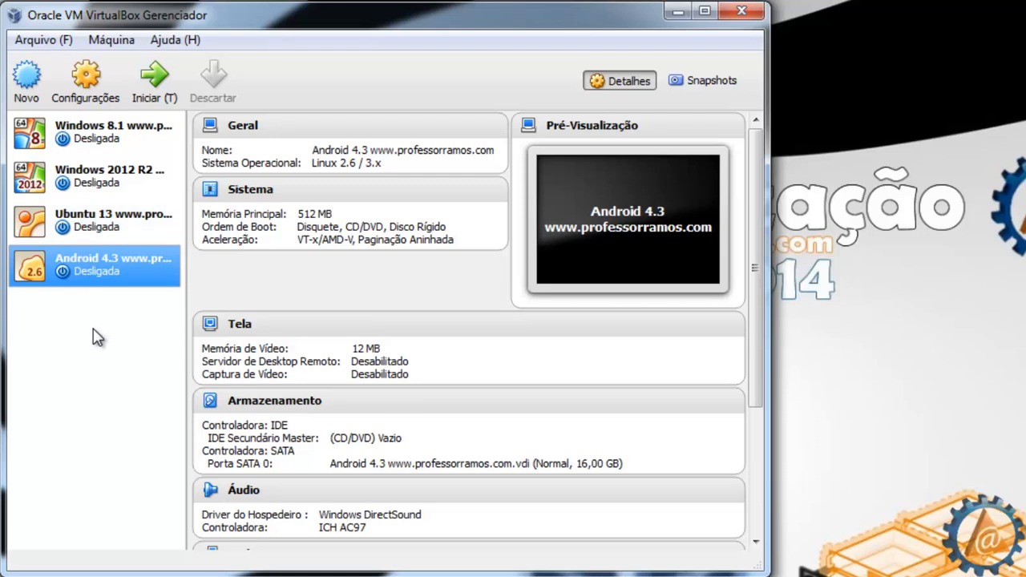
Step: Open Windows 8.1 settings, check its Nome and Versão unchanged, and show the empty Descrição tab
{"action": "left_click", "coordinate": [88, 133]}
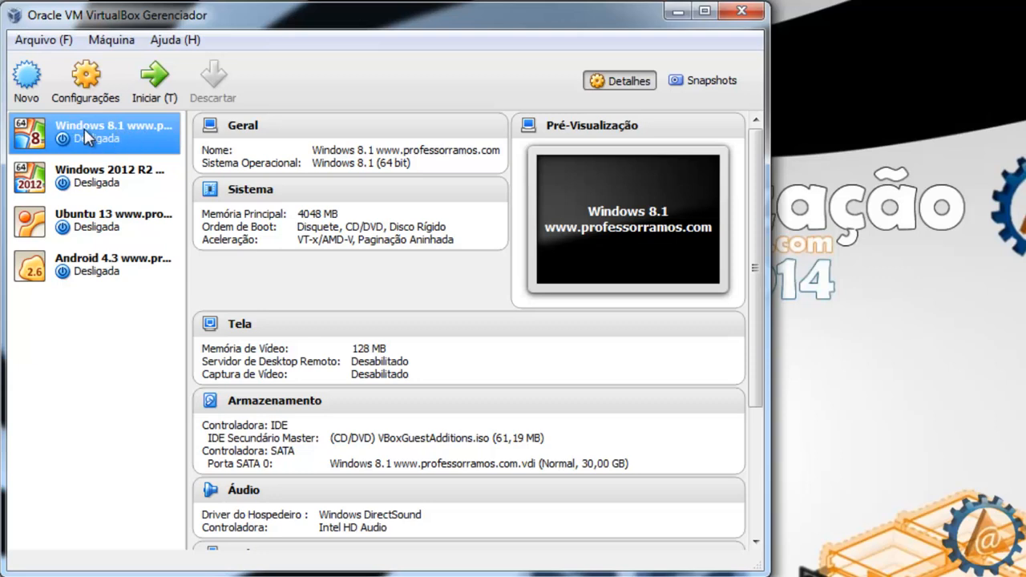
{"action": "left_click", "coordinate": [78, 77]}
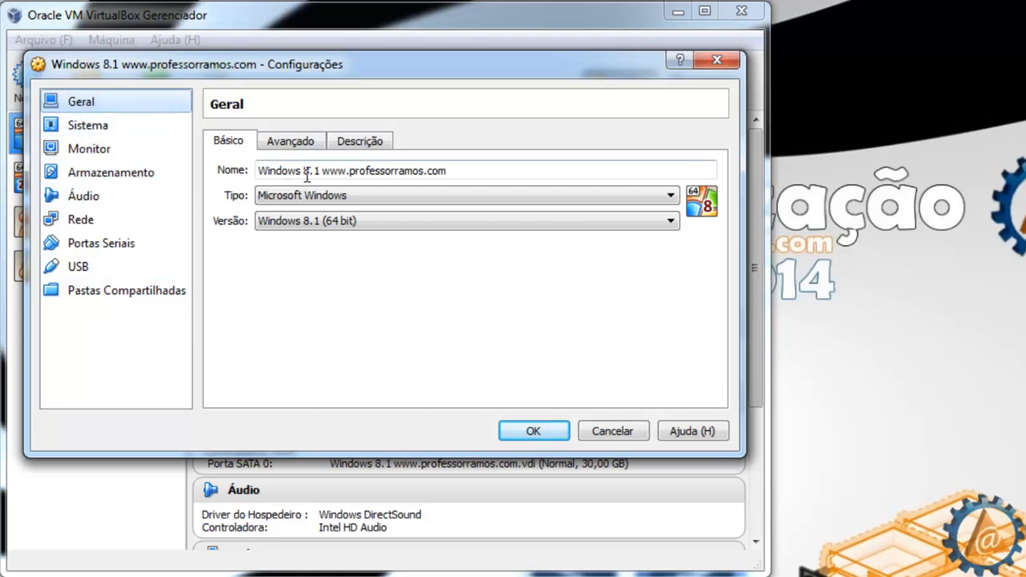
{"action": "left_click_drag", "start_coordinate": [279, 170], "coordinate": [458, 170]}
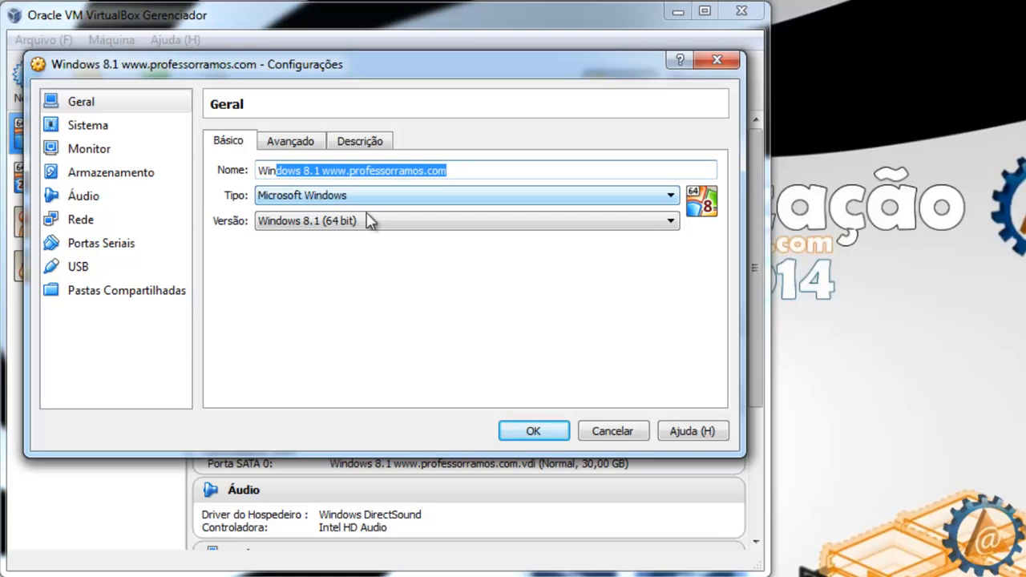
{"action": "left_click", "coordinate": [671, 222]}
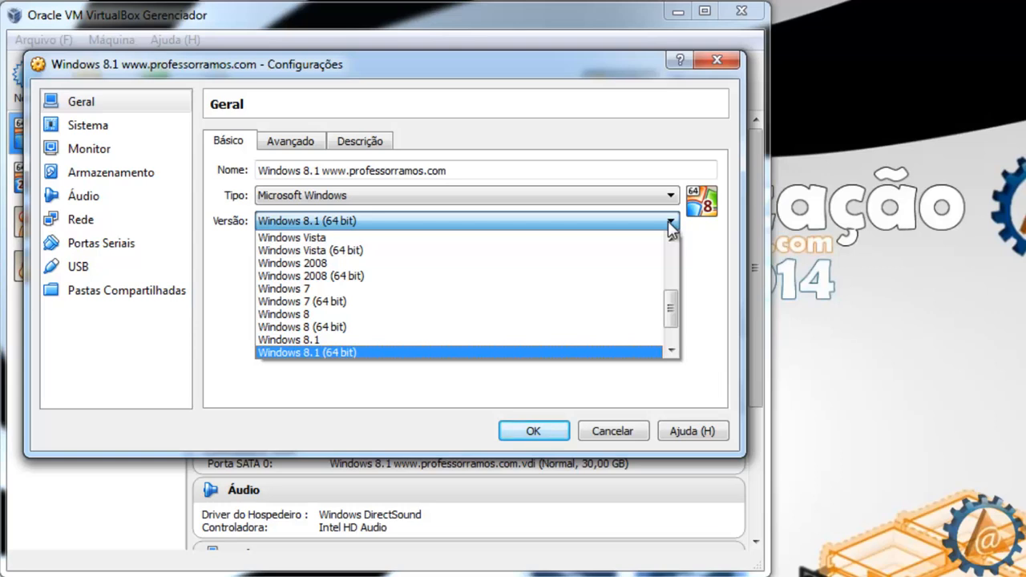
{"action": "left_click_drag", "start_coordinate": [671, 304], "coordinate": [670, 335]}
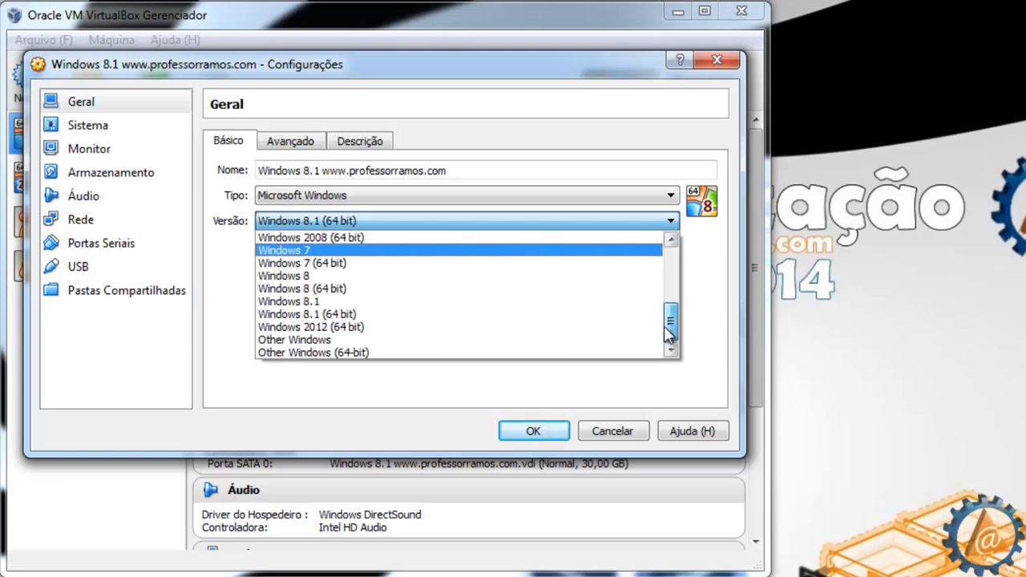
{"action": "left_click", "coordinate": [451, 142]}
{"action": "left_click", "coordinate": [372, 144]}
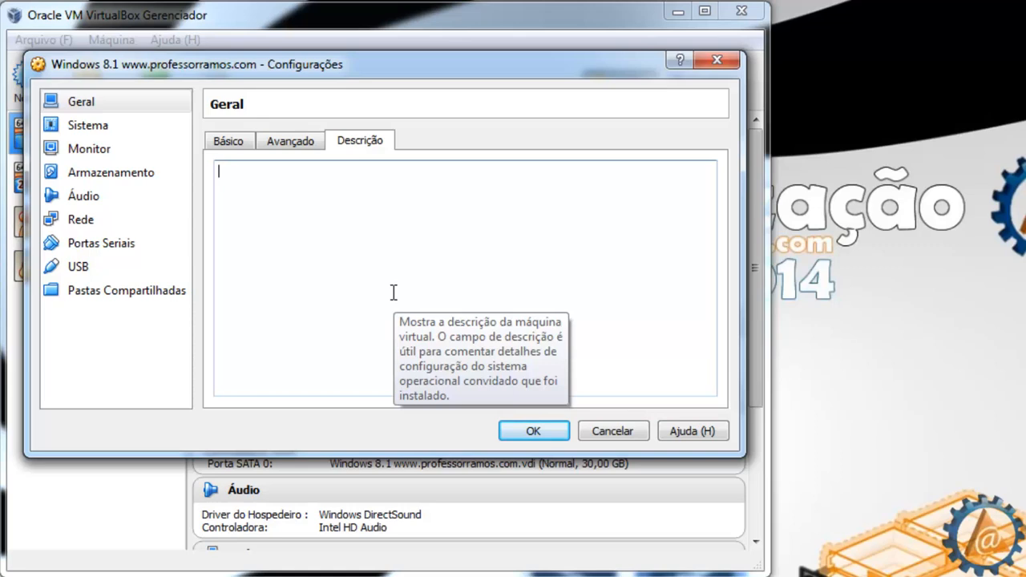
Step: Paste 'Aula sobre Virtualização com Oracle VM VirtualBox' as the description and show Sistema settings
{"action": "type", "text": "Aula sobre Virtualização com Oracle VM VirtualBox www.professorramos.com"}
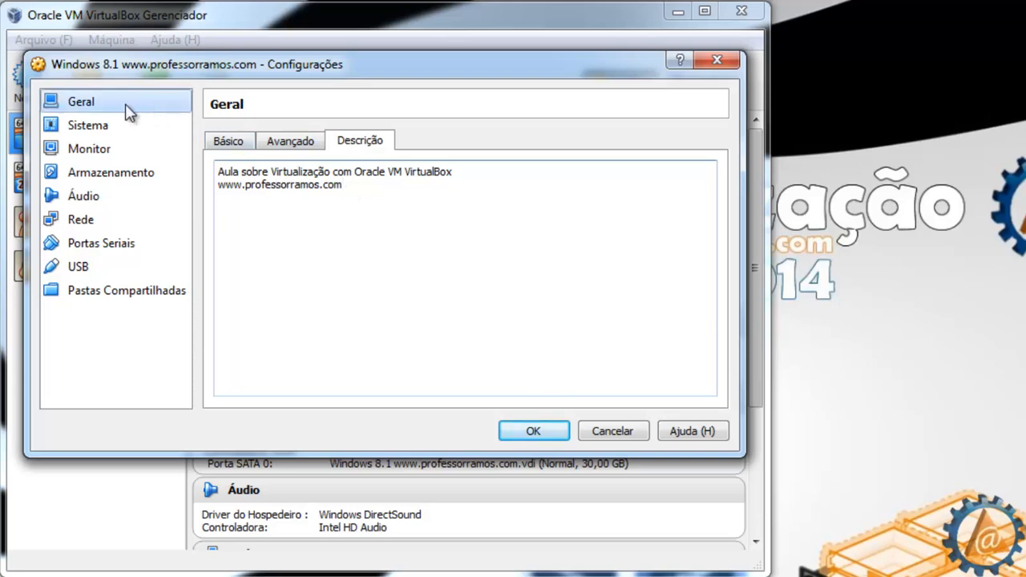
{"action": "left_click", "coordinate": [97, 132]}
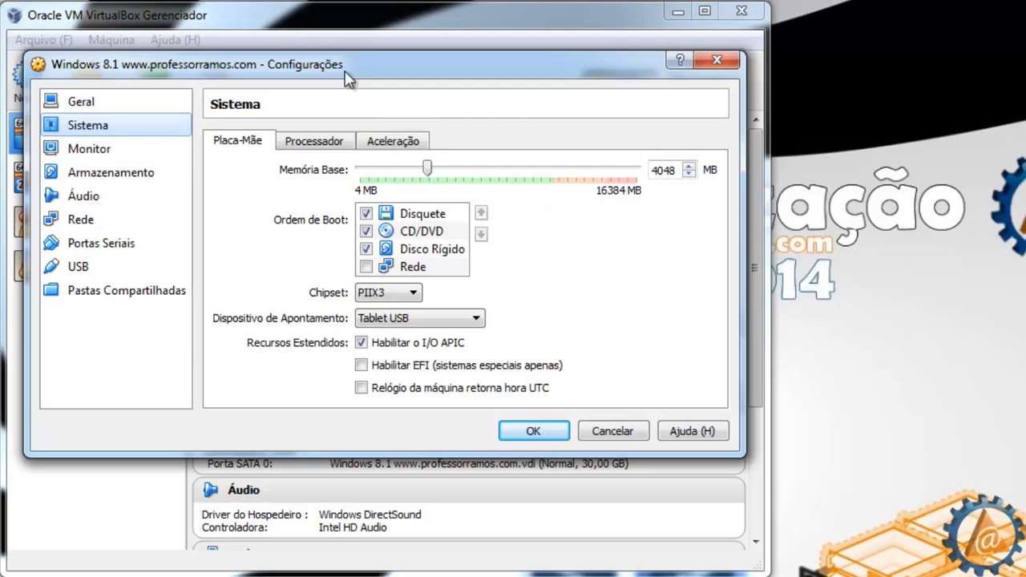
Step: Move the settings window aside and set Memória Base to 3265 MB
{"action": "mouse_move", "coordinate": [350, 70]}
{"action": "left_mouse_down"}
{"action": "mouse_move", "coordinate": [340, 183]}
{"action": "mouse_move", "coordinate": [341, 174]}
{"action": "left_mouse_up"}
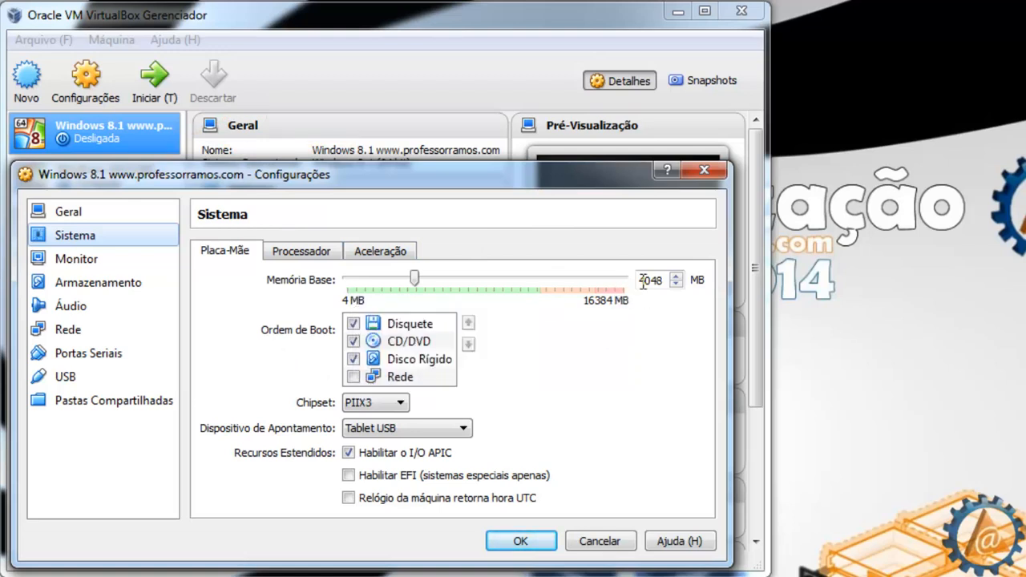
{"action": "left_click_drag", "start_coordinate": [416, 273], "coordinate": [382, 283]}
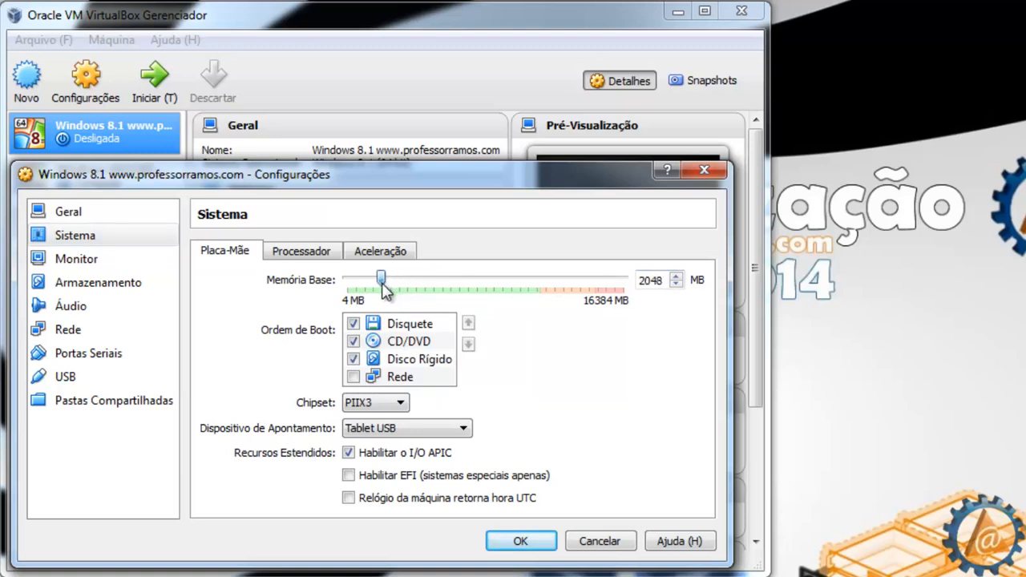
{"action": "left_click_drag", "start_coordinate": [386, 284], "coordinate": [407, 290]}
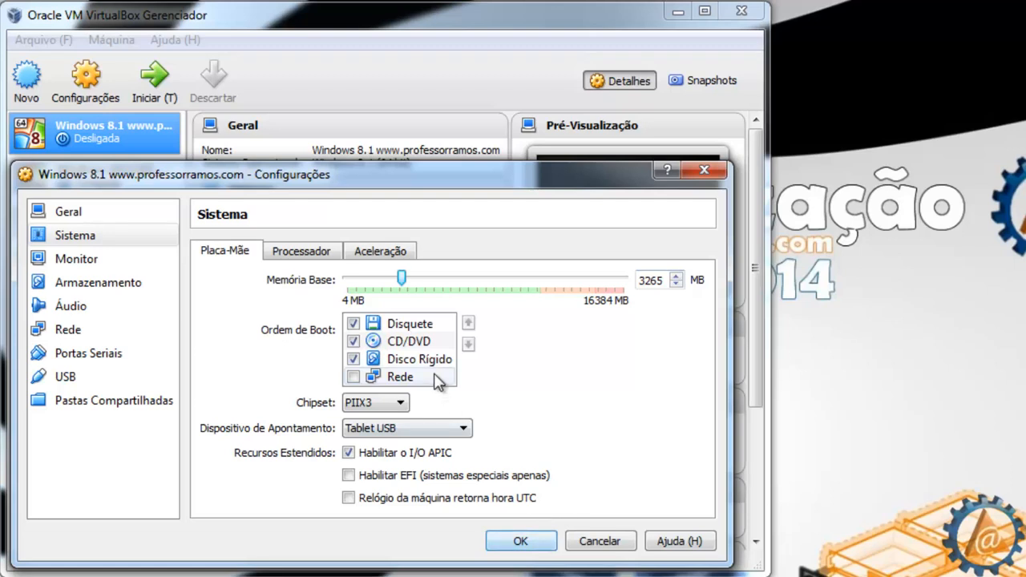
Step: Arrange the boot order as CD/DVD, Disco Rígido, Disquete, Rede, moving Disquete down
{"action": "left_click", "coordinate": [353, 359]}
{"action": "left_click", "coordinate": [354, 359]}
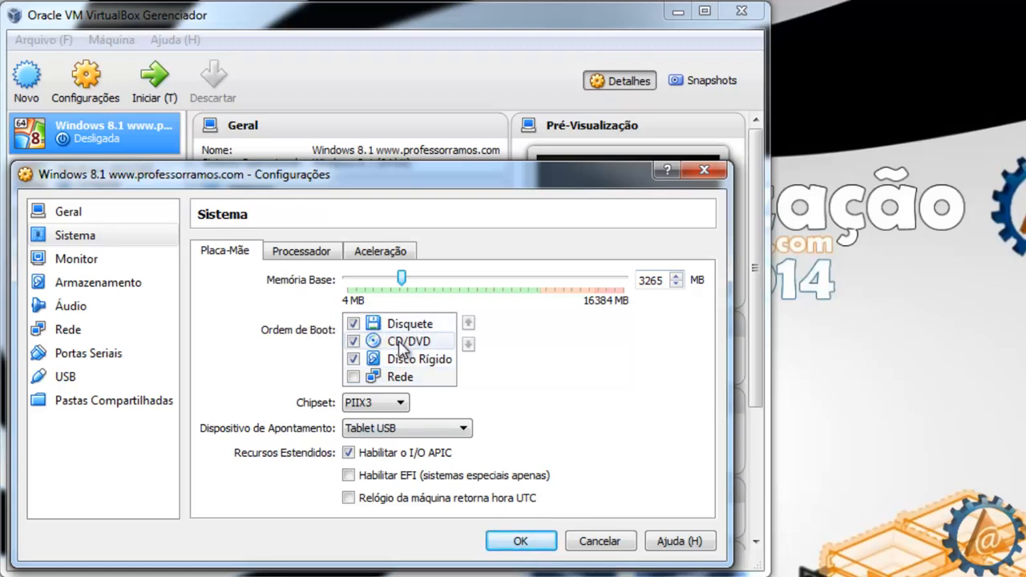
{"action": "left_click", "coordinate": [415, 321]}
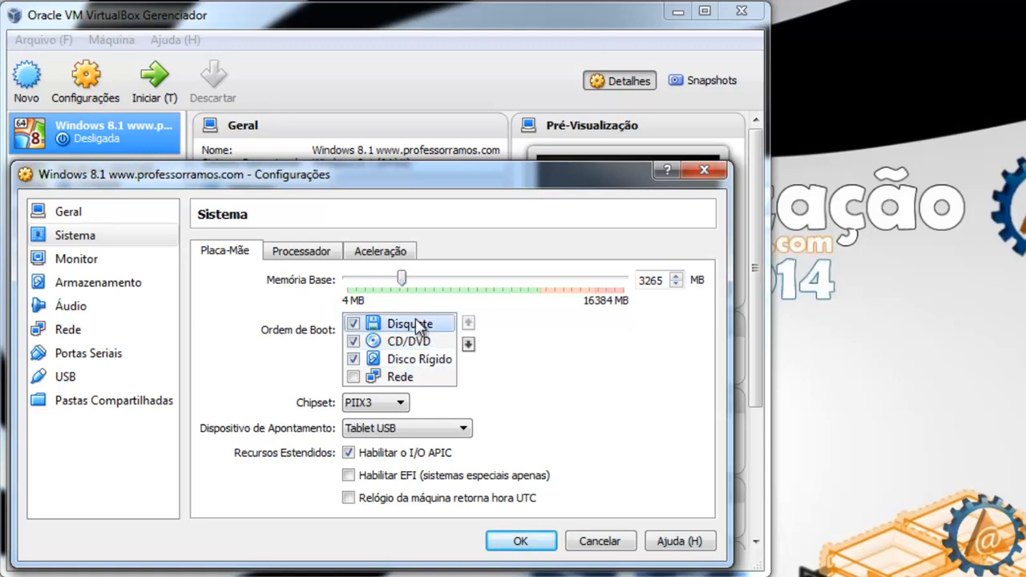
{"action": "left_click", "coordinate": [352, 324]}
{"action": "left_click", "coordinate": [468, 344]}
{"action": "left_click", "coordinate": [468, 344]}
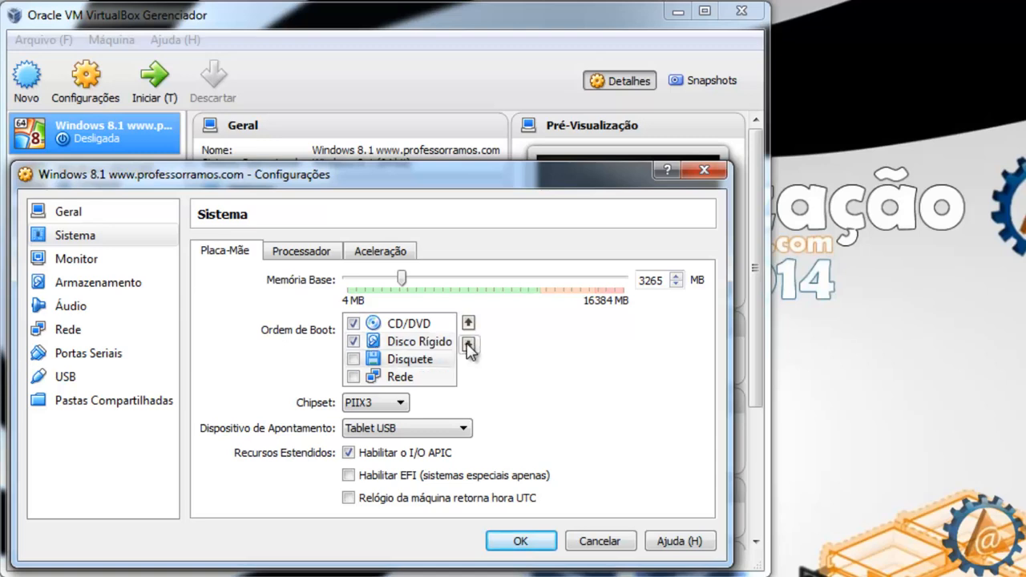
{"action": "left_click", "coordinate": [411, 324]}
{"action": "left_click", "coordinate": [415, 343]}
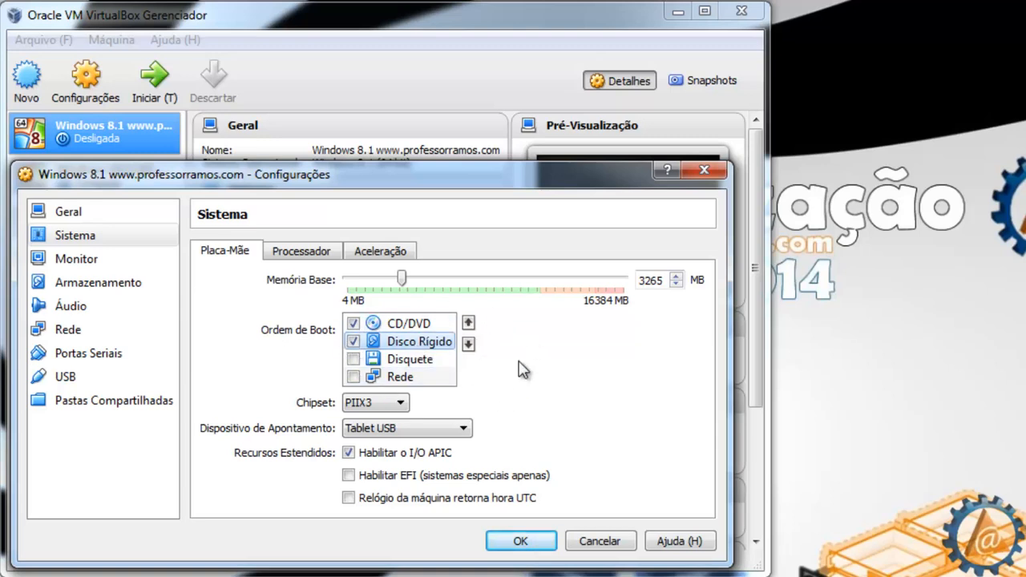
Step: Change the Dispositivo de Apontamento from Tablet USB to Mouse PS/2
{"action": "left_click", "coordinate": [463, 429]}
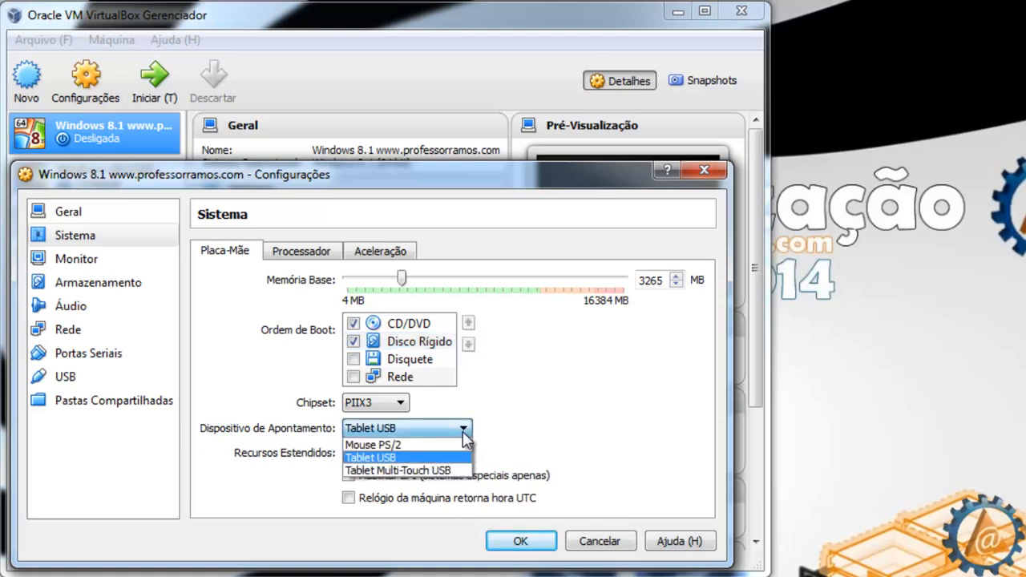
{"action": "left_click", "coordinate": [463, 431]}
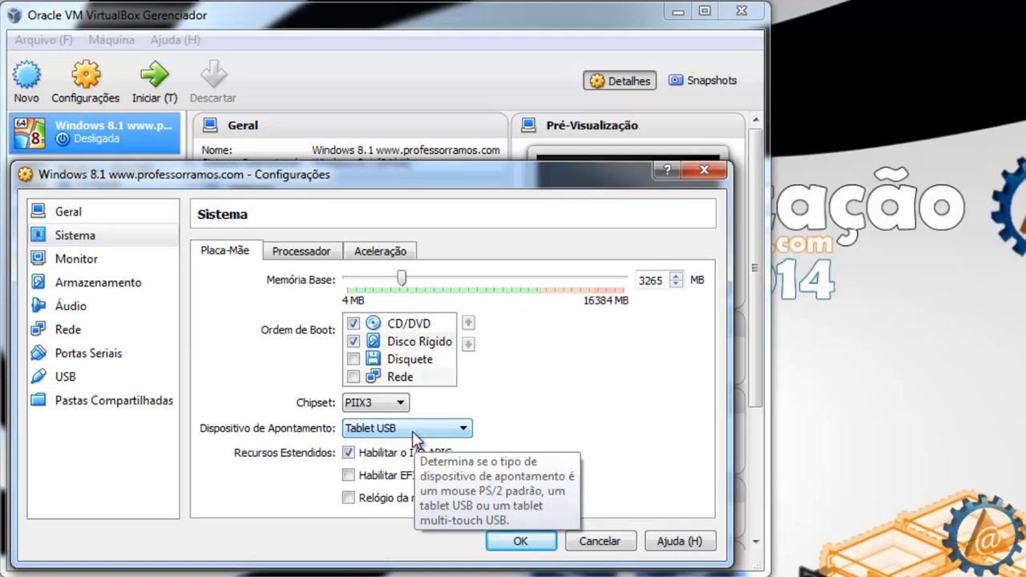
{"action": "left_click", "coordinate": [413, 434]}
{"action": "left_click", "coordinate": [375, 441]}
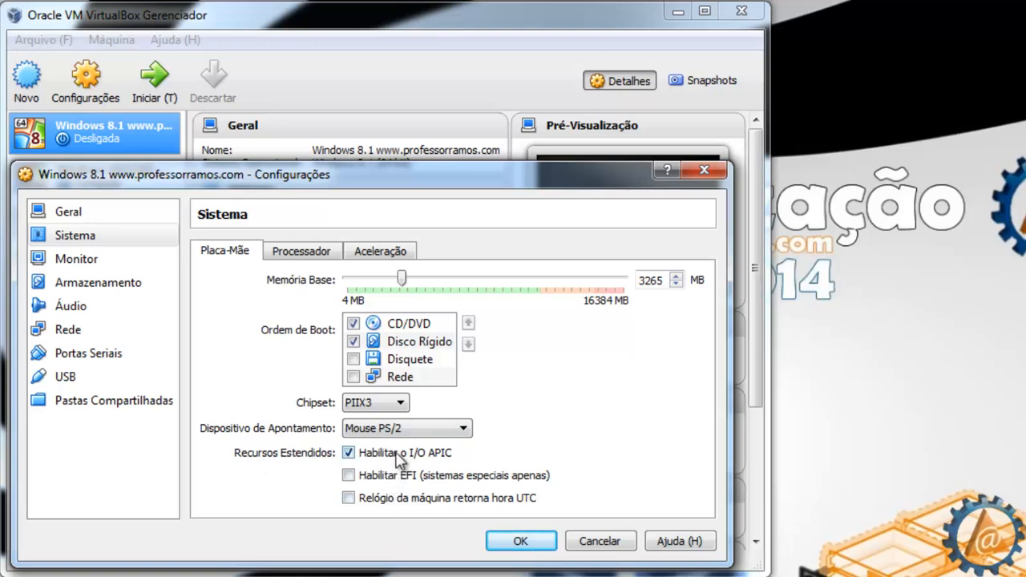
{"action": "mouse_move", "coordinate": [399, 459]}
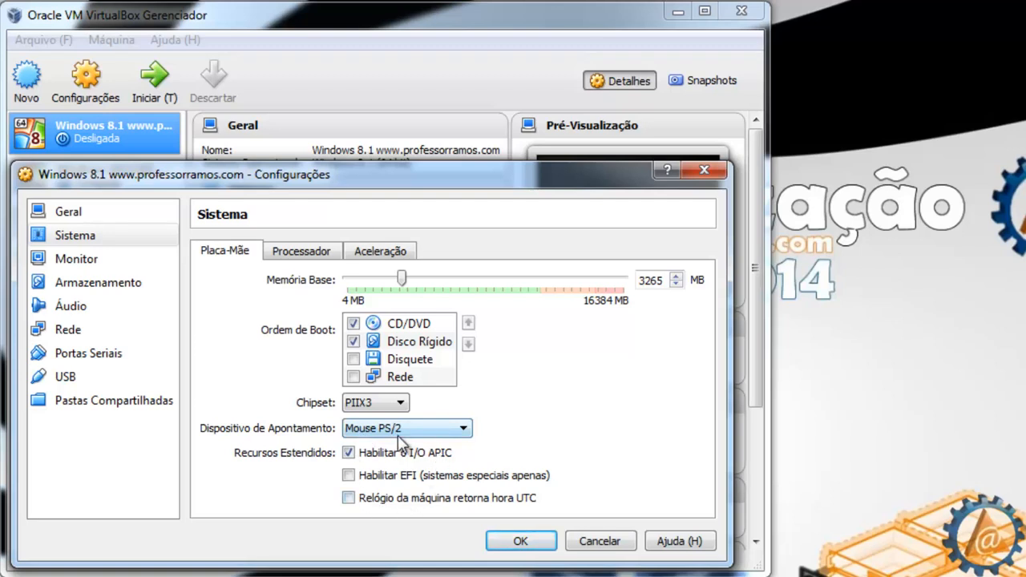
Step: Set Processador(es) to 2 CPUs on the Processador tab
{"action": "left_click", "coordinate": [306, 252]}
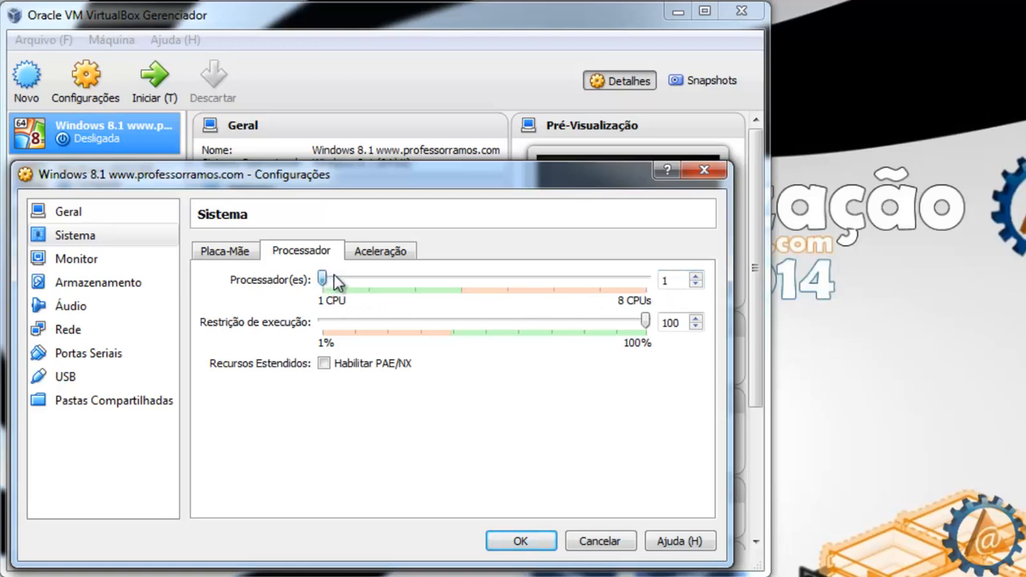
{"action": "mouse_move", "coordinate": [335, 279]}
{"action": "left_mouse_down"}
{"action": "mouse_move", "coordinate": [447, 282]}
{"action": "mouse_move", "coordinate": [323, 280]}
{"action": "left_mouse_up"}
{"action": "left_click_drag", "start_coordinate": [325, 278], "coordinate": [360, 282]}
{"action": "mouse_move", "coordinate": [357, 300]}
Step: Turn on Habilitar Paginação Aninhada alongside VT-x/AMD-V on the Aceleração tab
{"action": "left_click", "coordinate": [373, 254]}
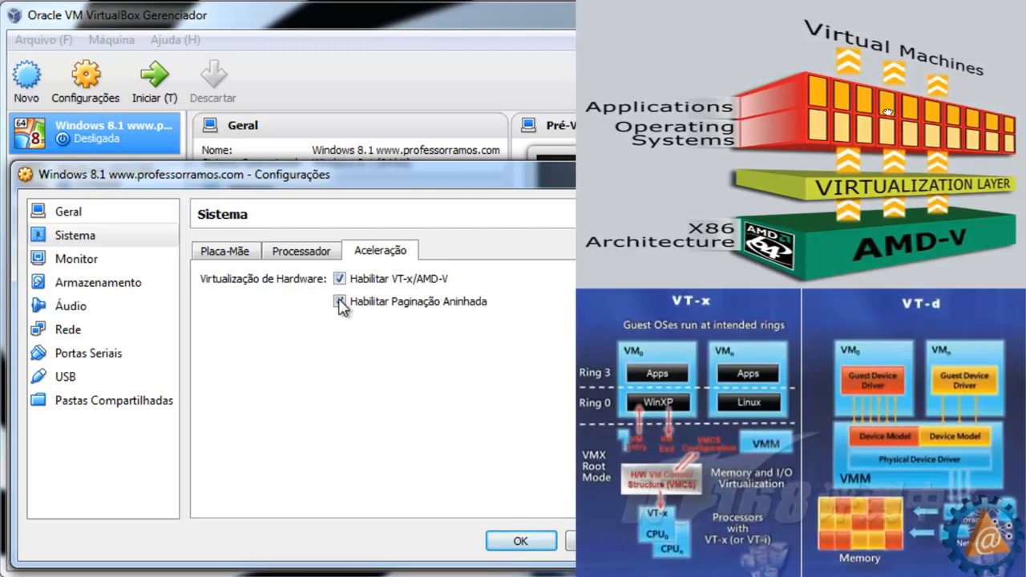
{"action": "left_click", "coordinate": [340, 302]}
{"action": "mouse_move", "coordinate": [396, 286]}
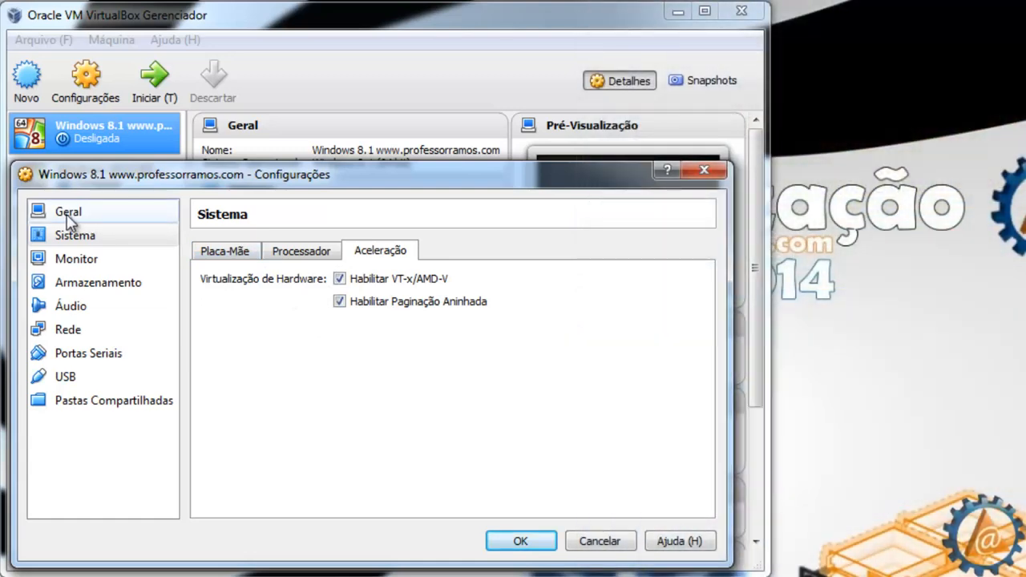
Step: Recheck the Processador and Placa-Mãe tabs, then view the Monitor settings
{"action": "left_click", "coordinate": [288, 255]}
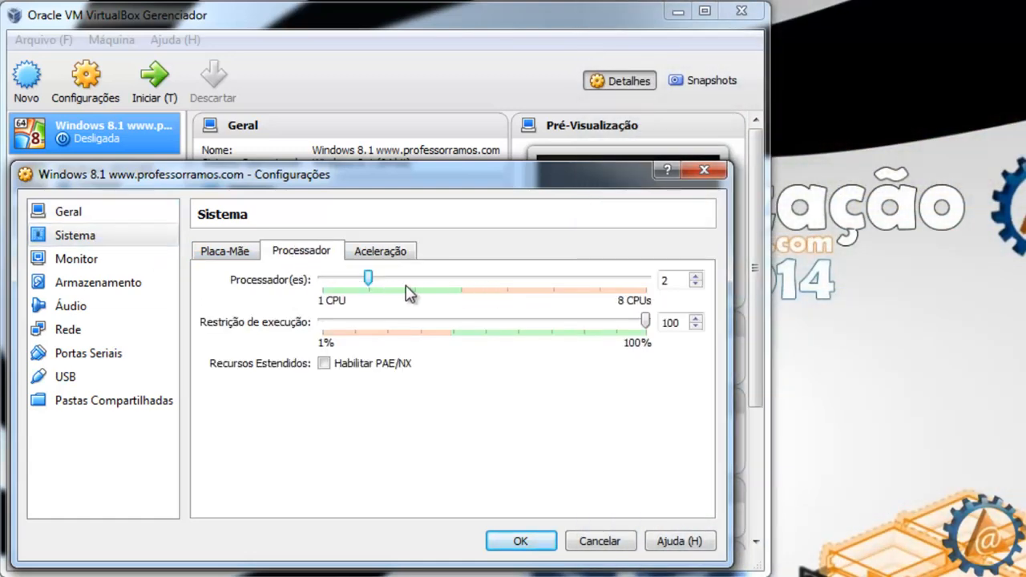
{"action": "left_click", "coordinate": [243, 260]}
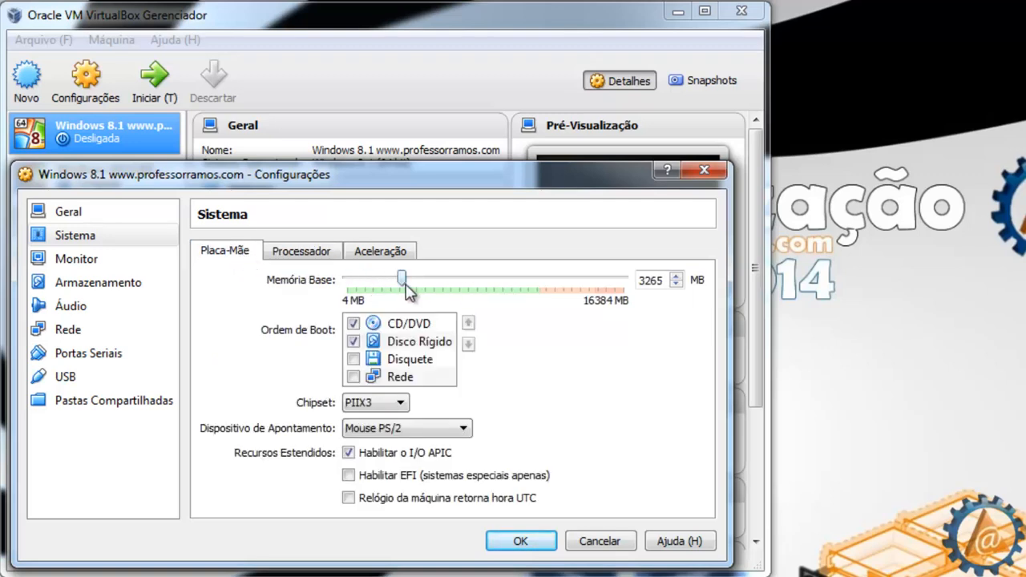
{"action": "left_click", "coordinate": [107, 268]}
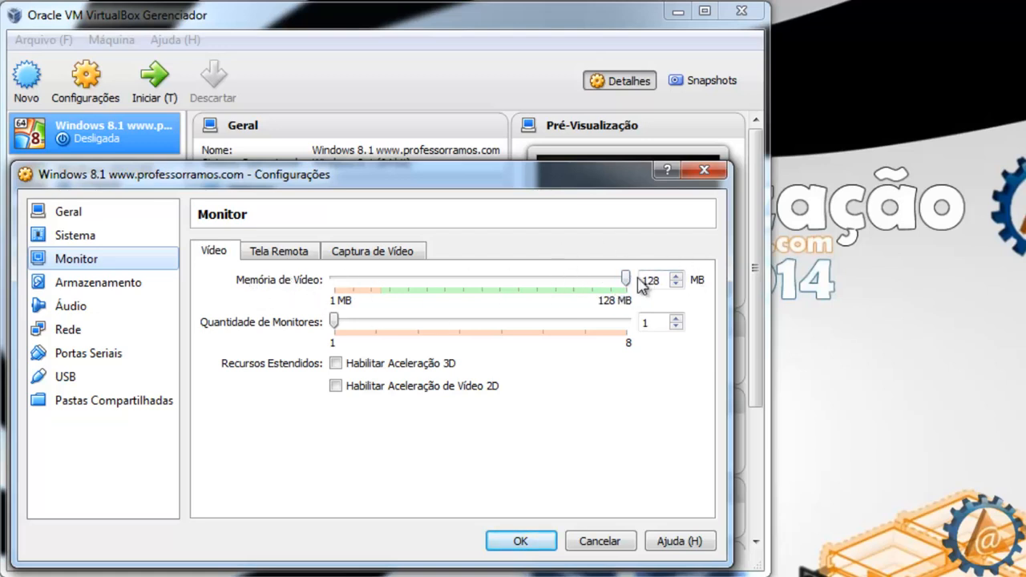
Step: Keep video memory at 128 MB, enable 3D and 2D video acceleration, and go to Storage
{"action": "left_click_drag", "start_coordinate": [628, 284], "coordinate": [674, 289]}
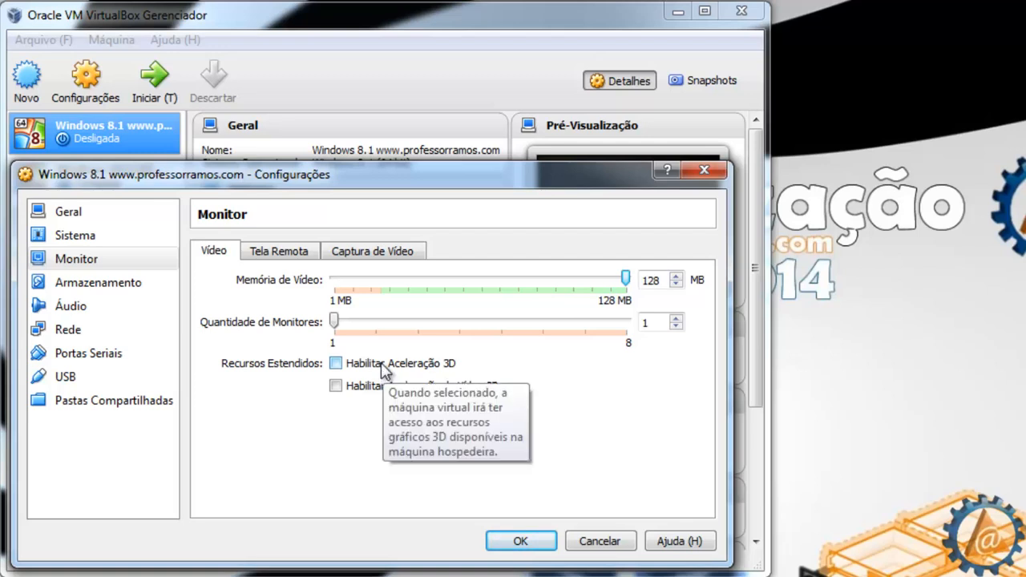
{"action": "left_click", "coordinate": [335, 363]}
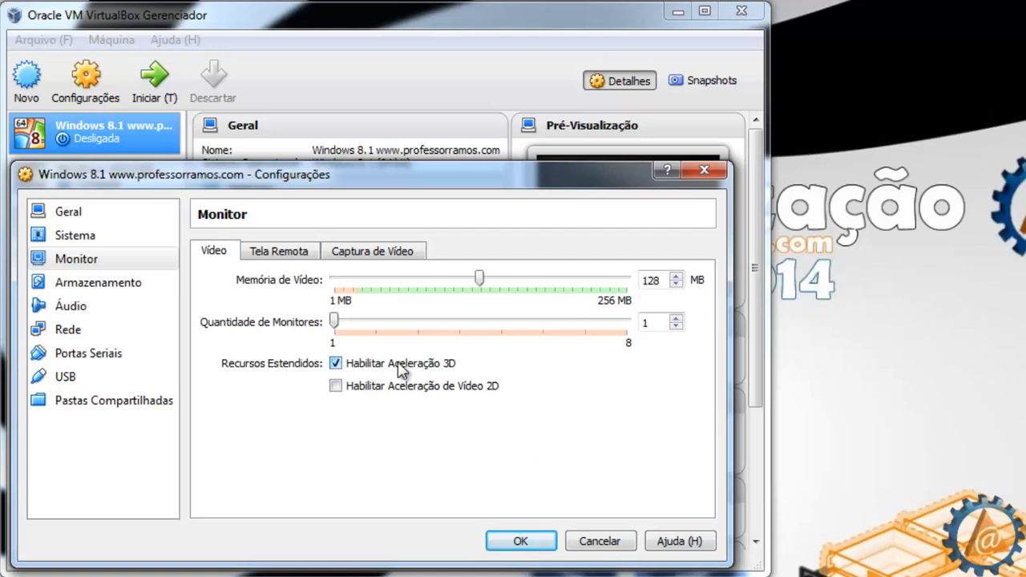
{"action": "left_click", "coordinate": [336, 385]}
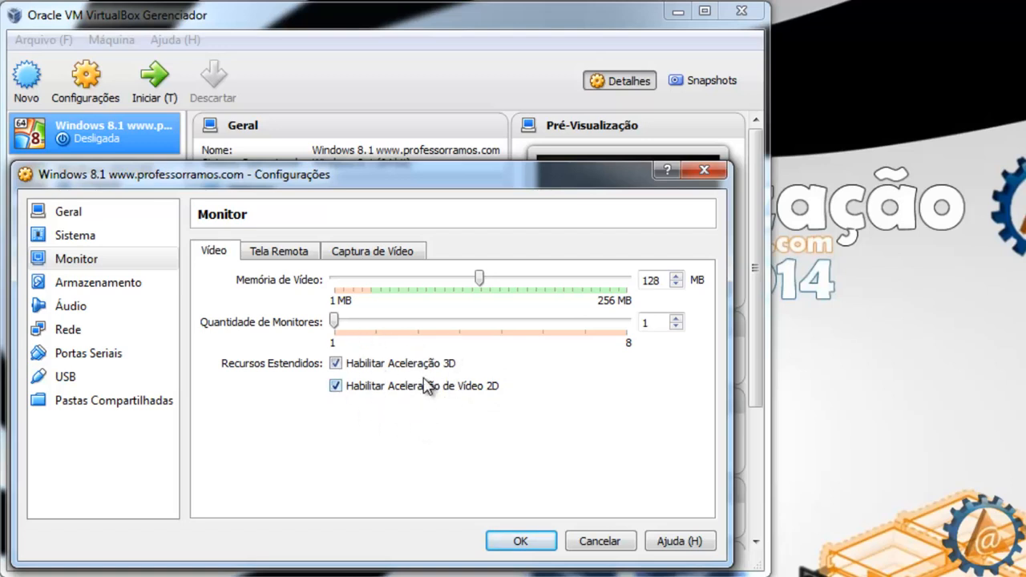
{"action": "left_click", "coordinate": [129, 284]}
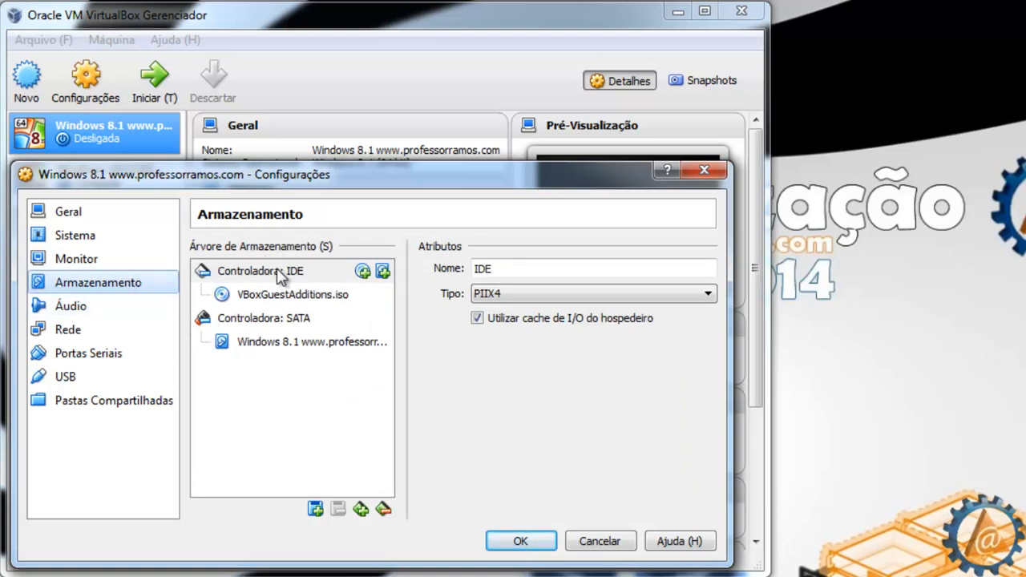
Step: Inspect the VBoxGuestAdditions.iso, the 30 GB Windows 8.1 VDI disk and the AHCI SATA controller
{"action": "left_click", "coordinate": [257, 296]}
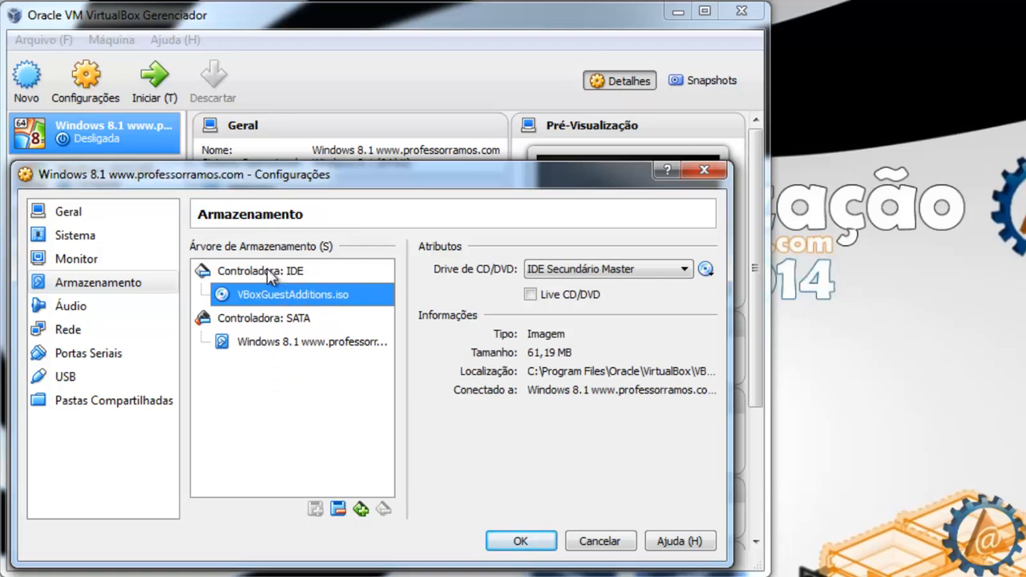
{"action": "left_click", "coordinate": [277, 320]}
{"action": "left_click", "coordinate": [279, 351]}
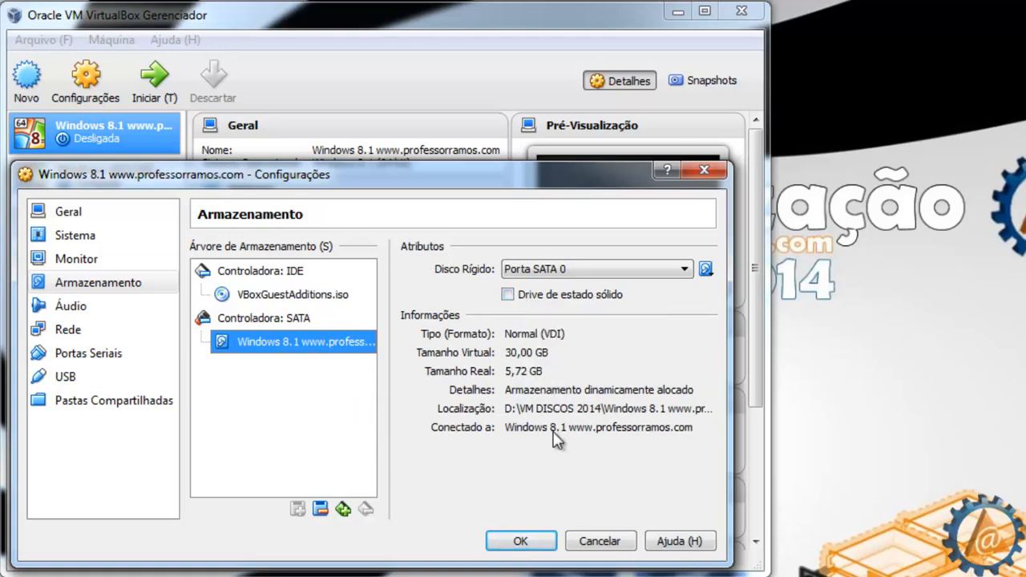
{"action": "left_click", "coordinate": [265, 320]}
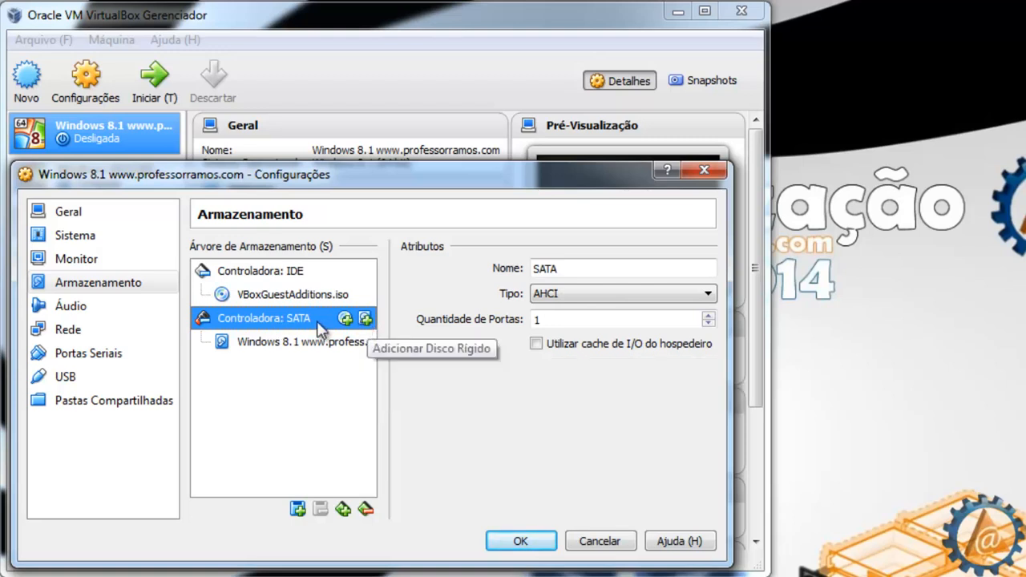
Step: Create a new 25 GB VDI disk Hd2_W8 in D:\VM DISCOS 2014 on the SATA controller
{"action": "left_click", "coordinate": [365, 318]}
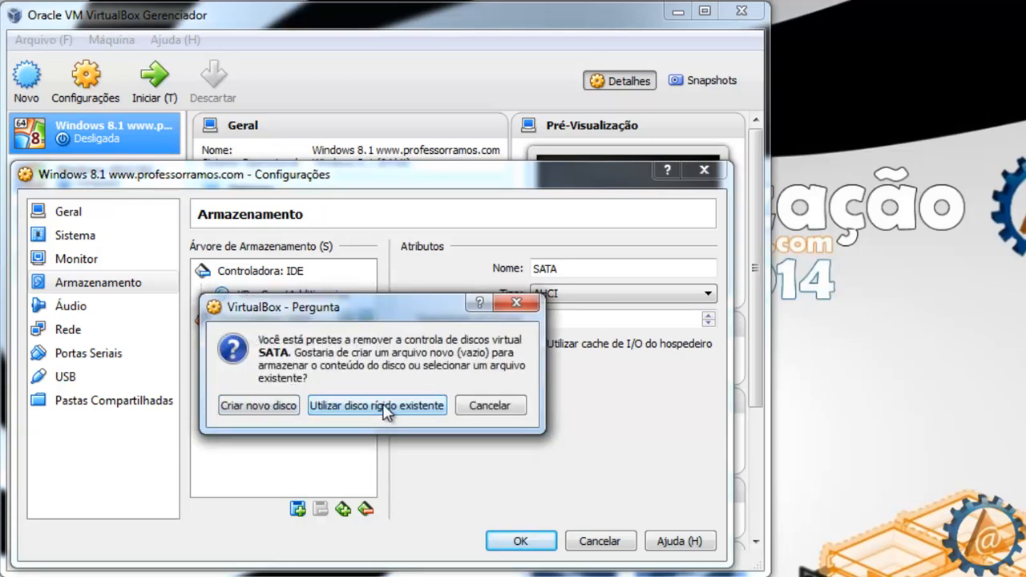
{"action": "left_click", "coordinate": [259, 405]}
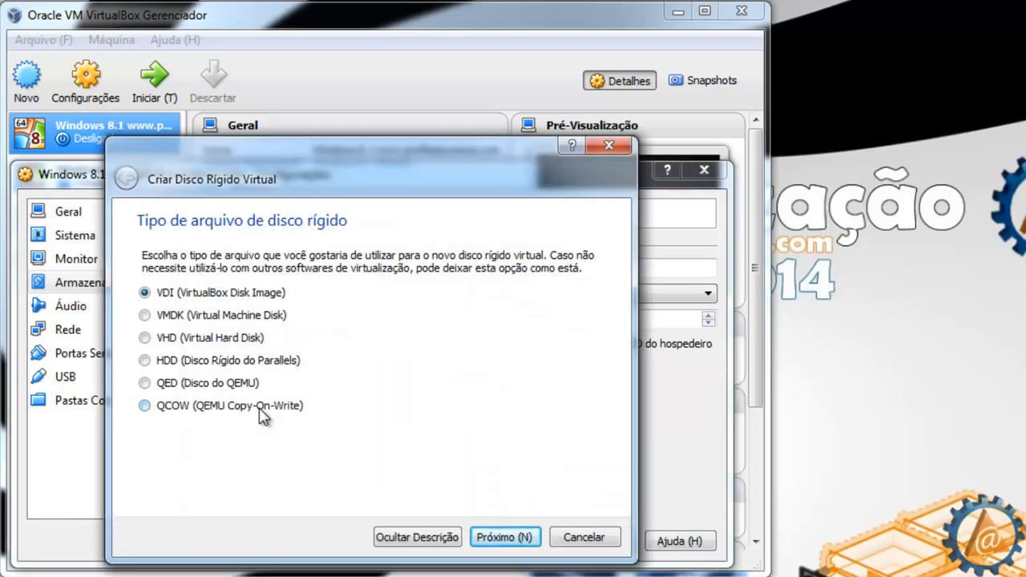
{"action": "left_click", "coordinate": [523, 539]}
{"action": "left_click", "coordinate": [523, 538]}
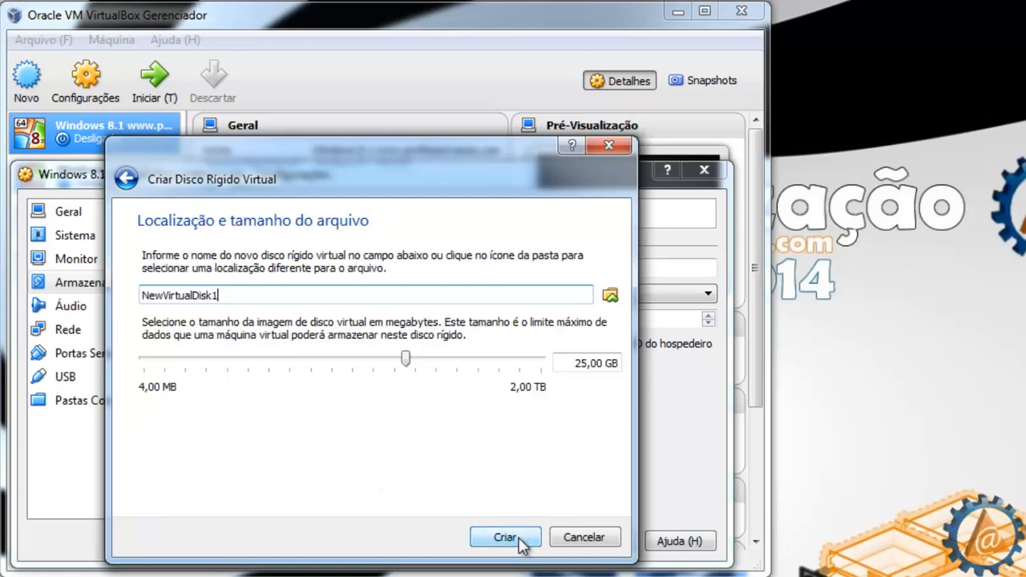
{"action": "left_click", "coordinate": [610, 295]}
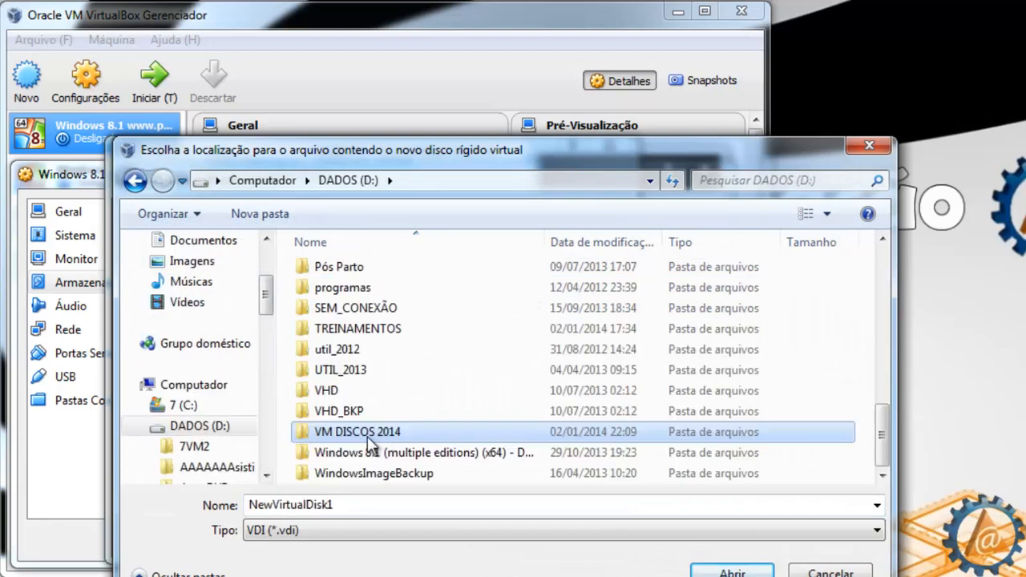
{"action": "double_click", "coordinate": [344, 433]}
{"action": "left_click", "coordinate": [324, 505]}
{"action": "left_click_drag", "start_coordinate": [348, 504], "coordinate": [255, 497]}
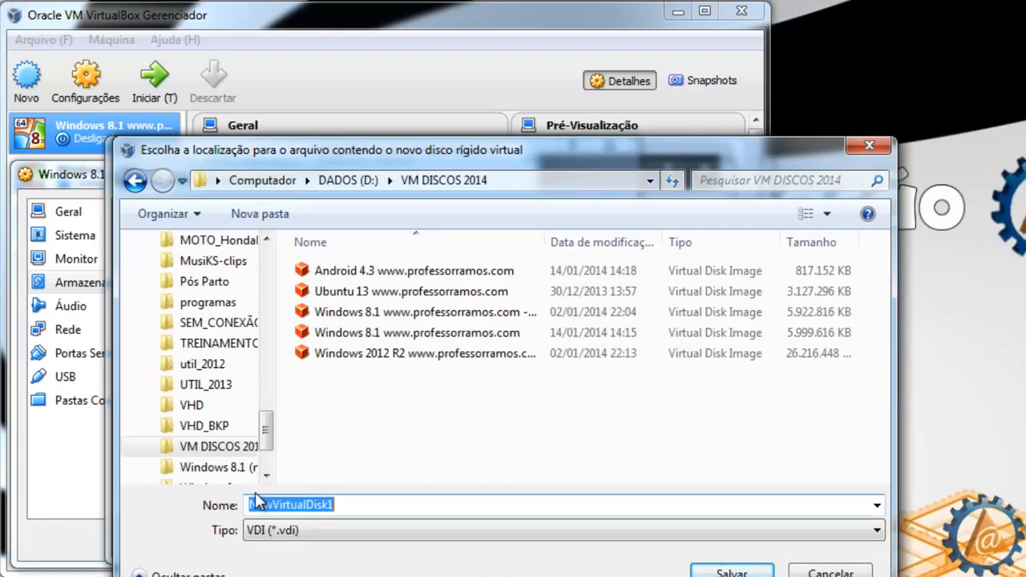
{"action": "type", "text": "Hd2_W8"}
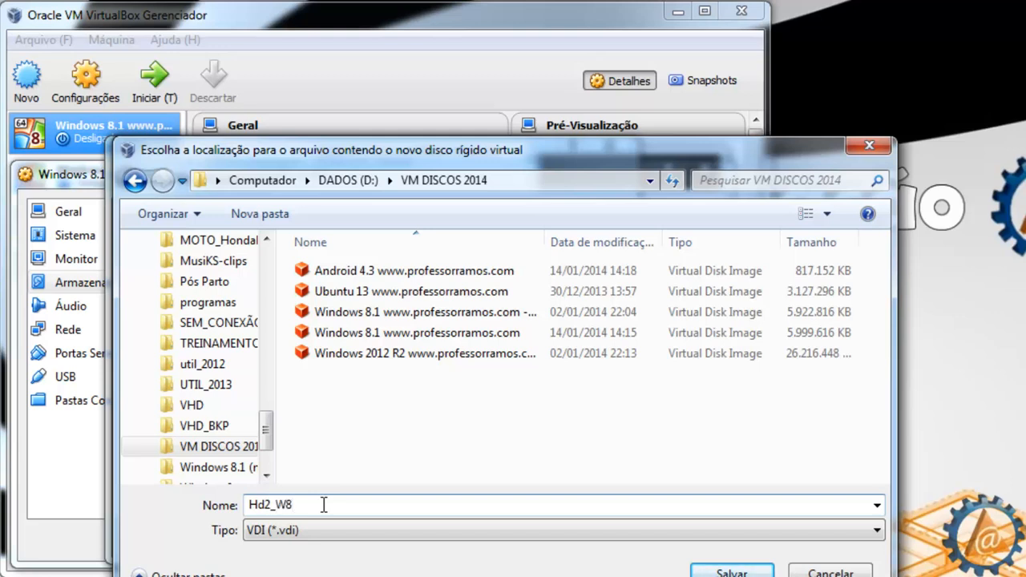
{"action": "left_click", "coordinate": [755, 574]}
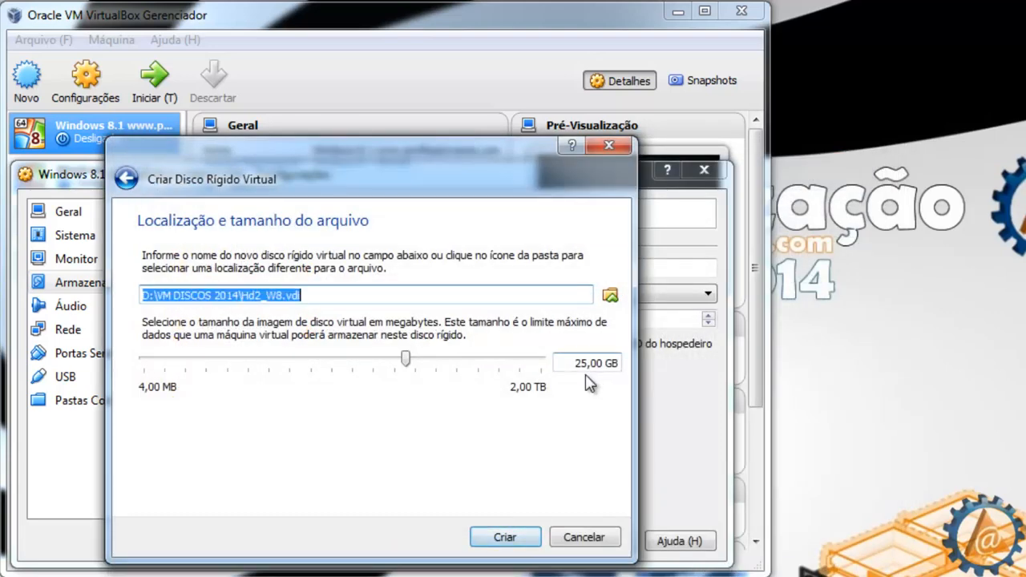
{"action": "left_click", "coordinate": [532, 537]}
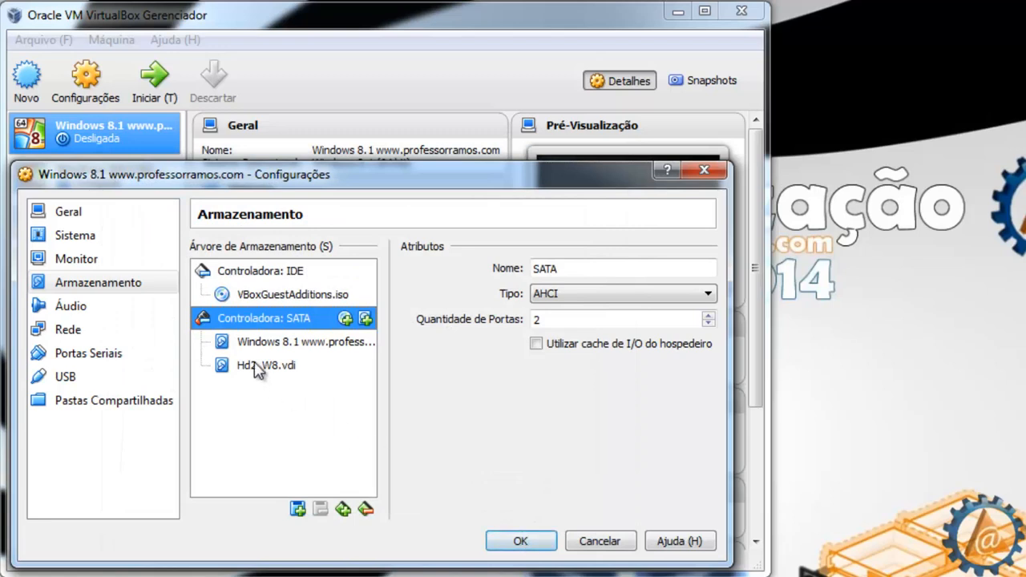
Step: Check Hd2_W8.vdi on SATA port 1, look over Network, USB and Shared Folders, then save the settings
{"action": "left_click", "coordinate": [258, 372]}
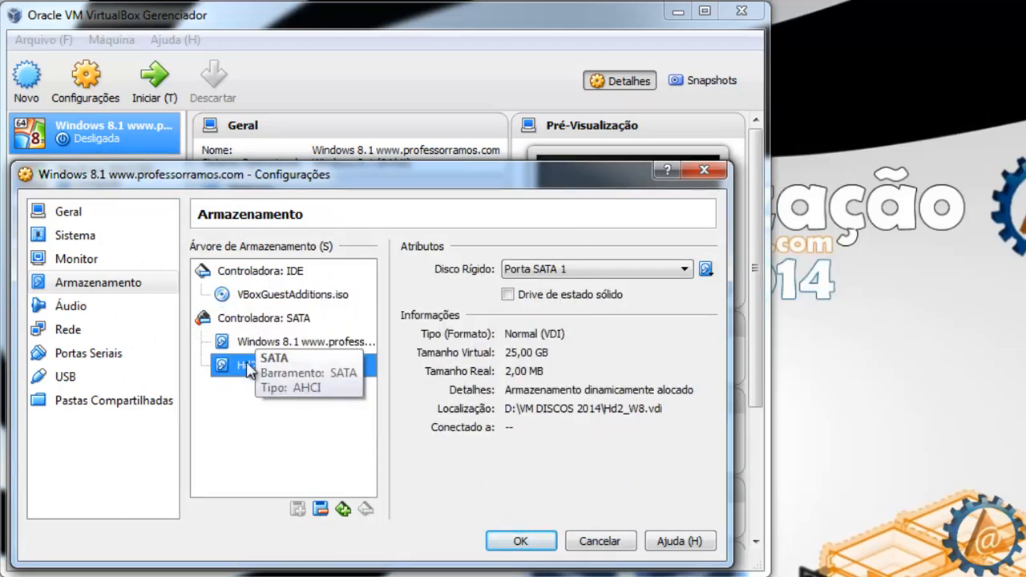
{"action": "left_click", "coordinate": [260, 319]}
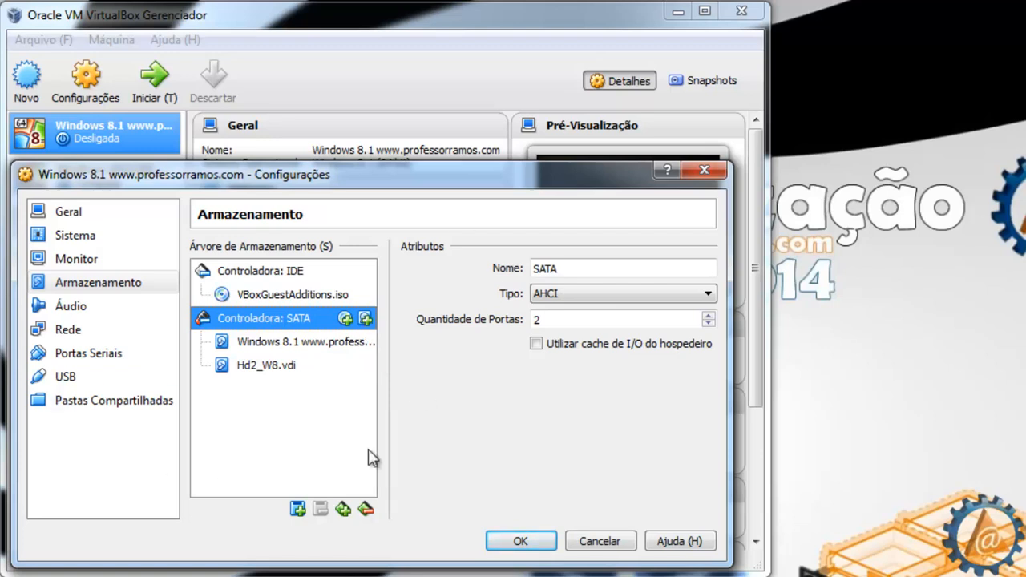
{"action": "left_click", "coordinate": [76, 330]}
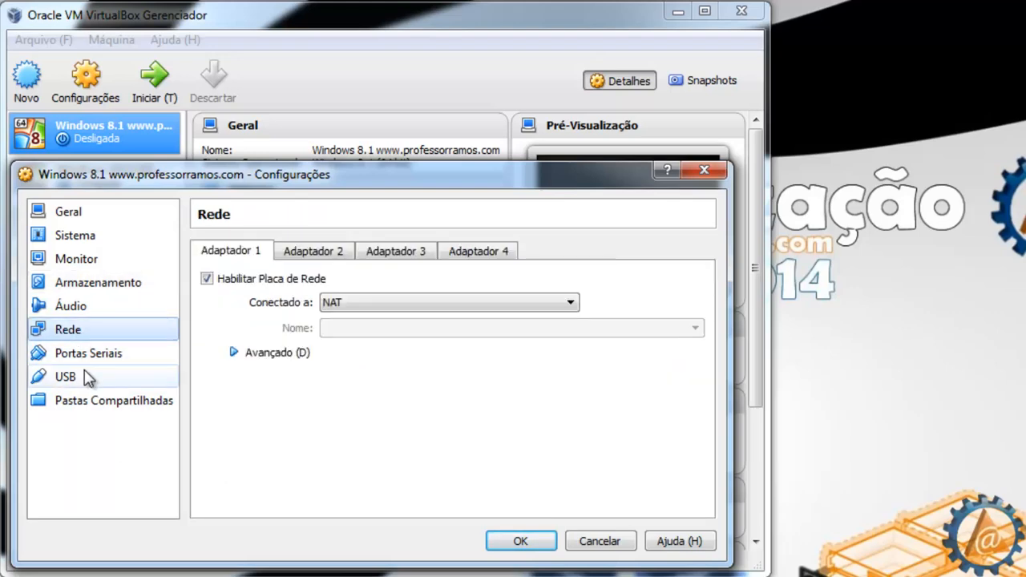
{"action": "left_click", "coordinate": [79, 378]}
{"action": "left_click", "coordinate": [96, 402]}
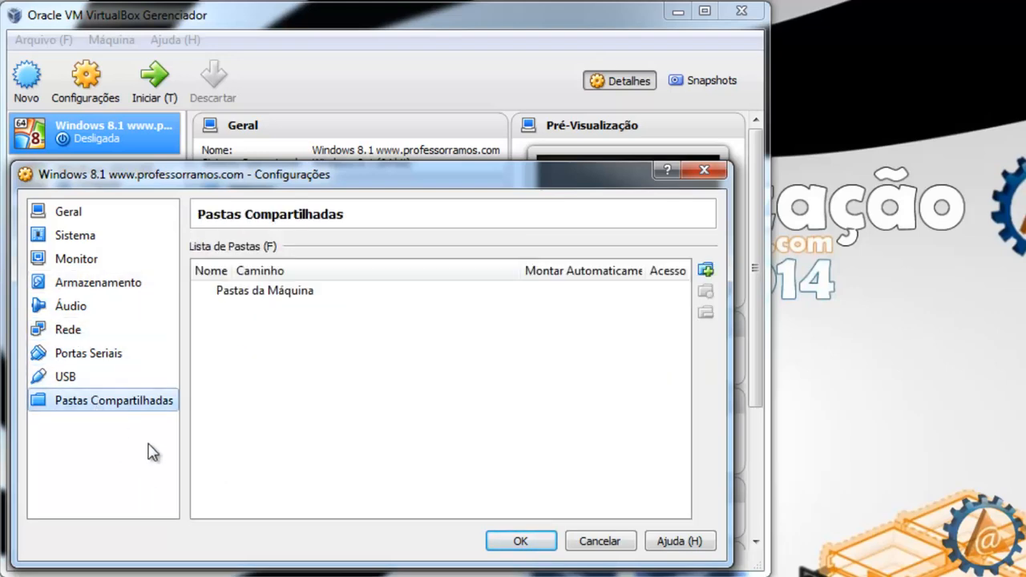
{"action": "left_click", "coordinate": [529, 542]}
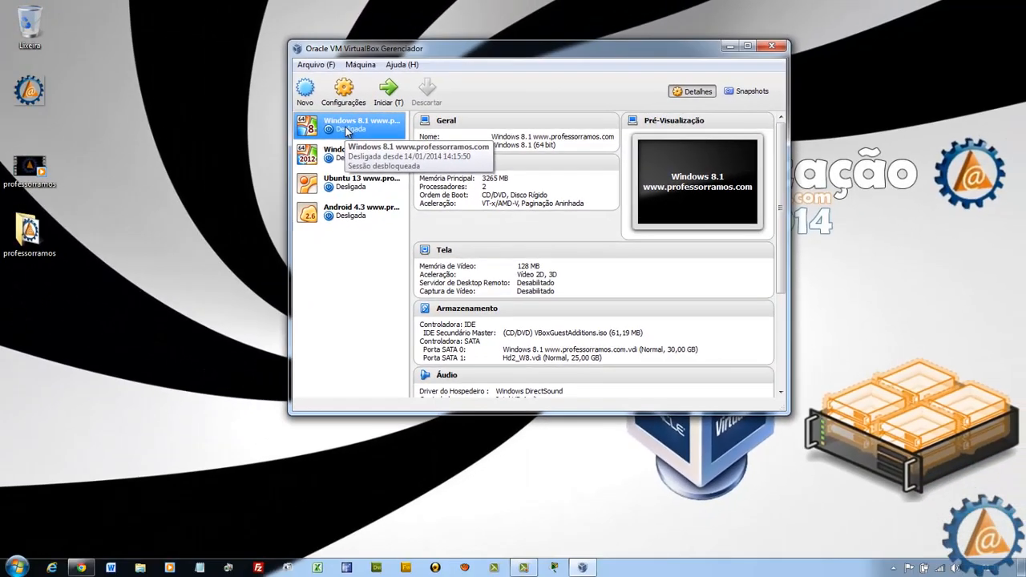
Step: Boot the Windows 8.1 VM, sign in with the account password, reach the desktop, and minimize it
{"action": "double_click", "coordinate": [89, 144]}
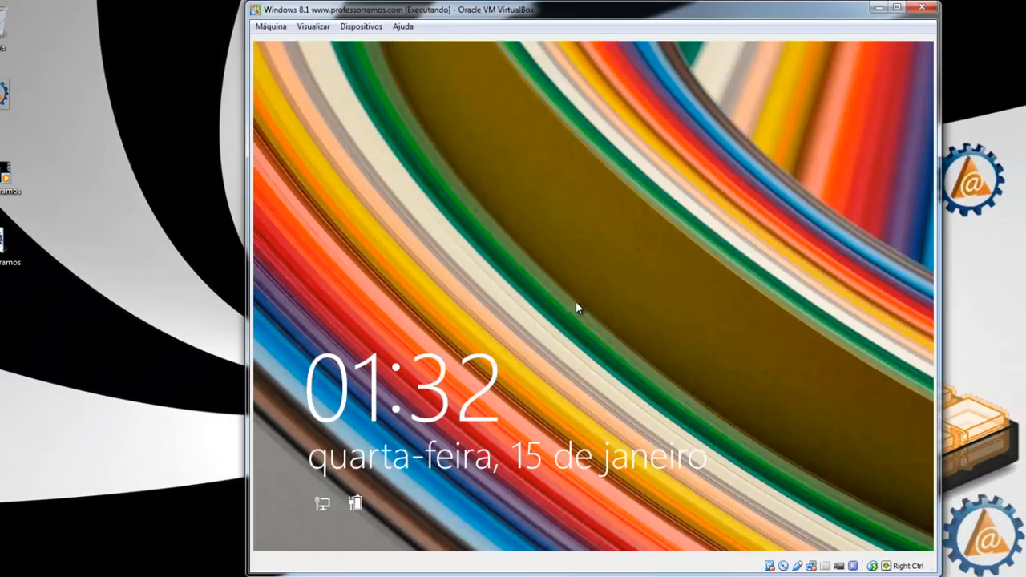
{"action": "left_click", "coordinate": [575, 302]}
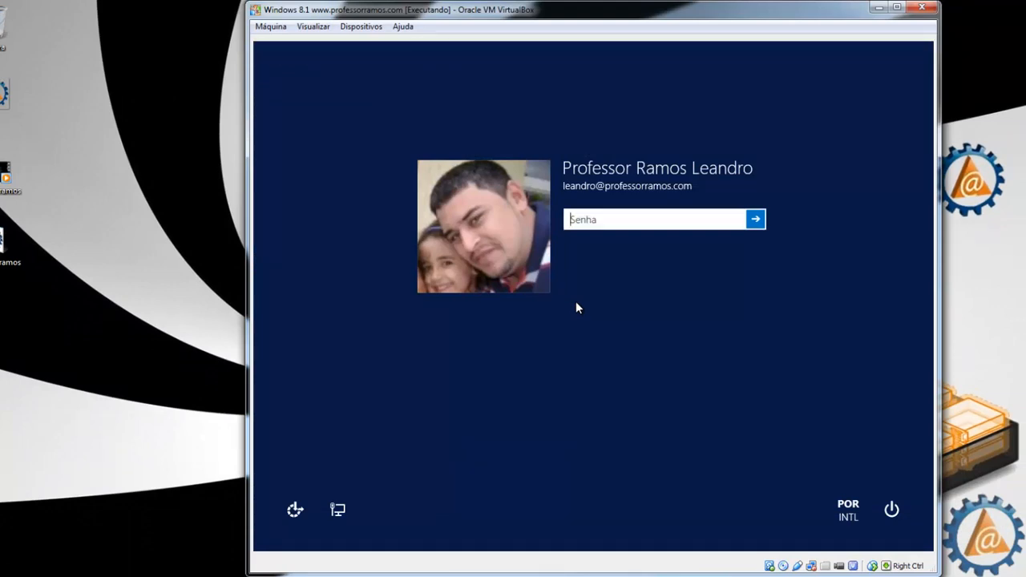
{"action": "type", "text": "1234567"}
{"action": "key", "text": "Return"}
{"action": "left_click", "coordinate": [374, 448]}
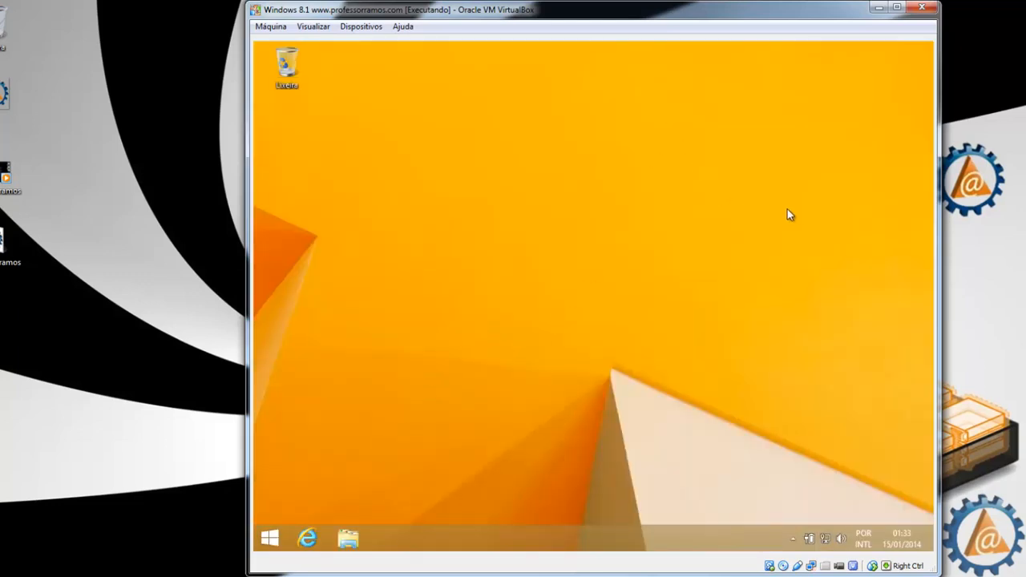
{"action": "left_click", "coordinate": [878, 8]}
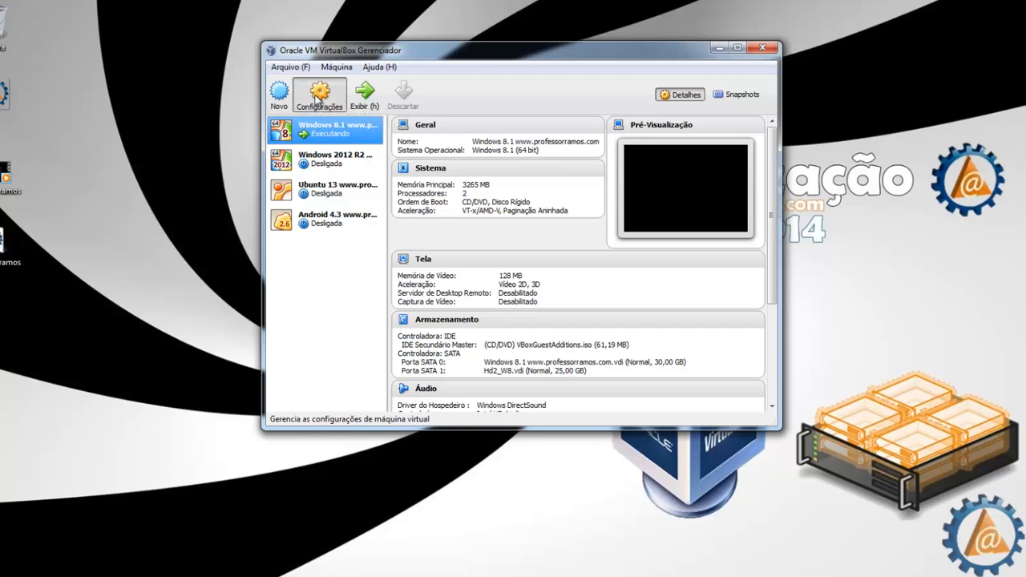
{"action": "left_click", "coordinate": [317, 97]}
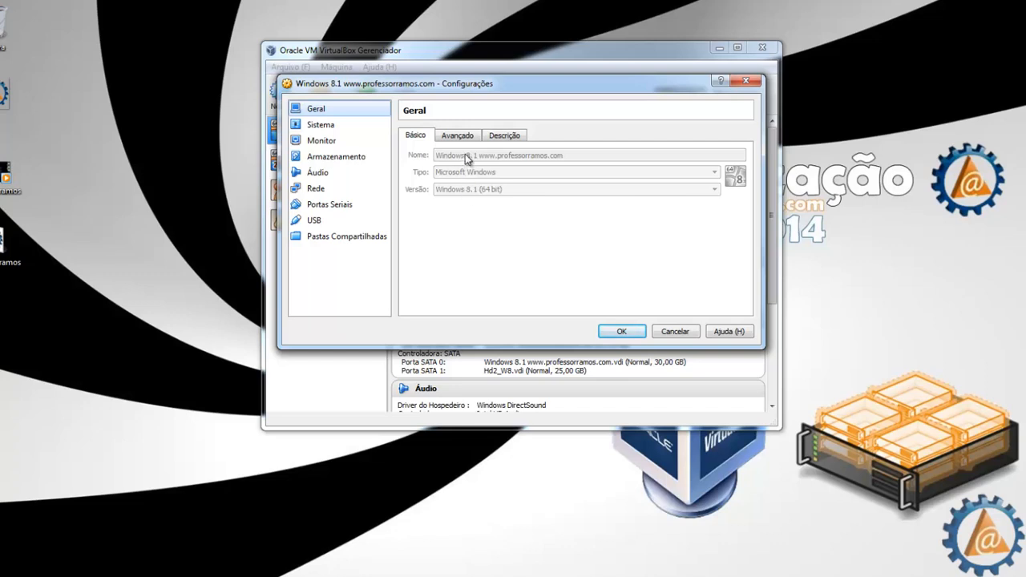
{"action": "left_click", "coordinate": [497, 137]}
{"action": "left_click", "coordinate": [498, 165]}
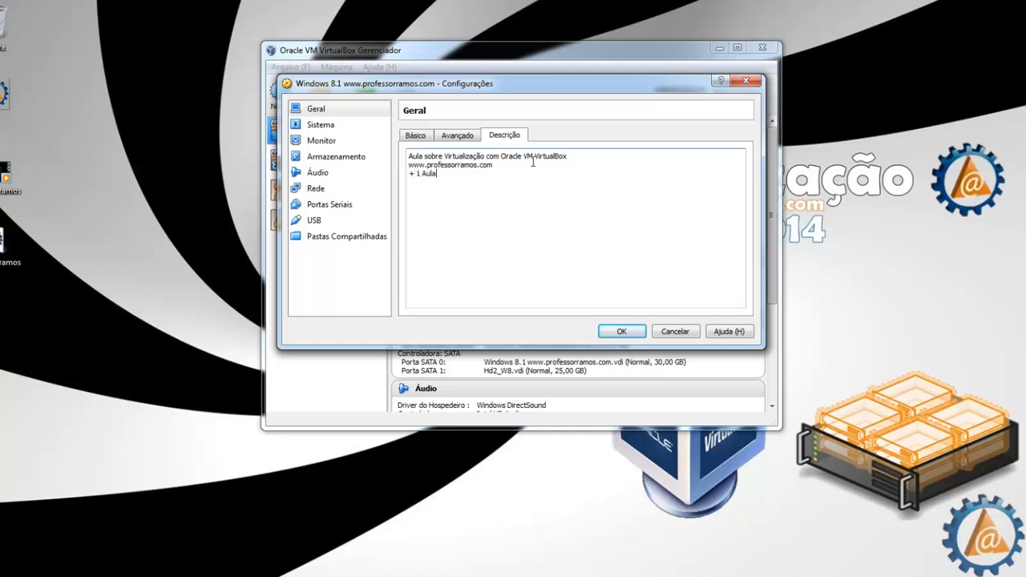
{"action": "left_click", "coordinate": [320, 126]}
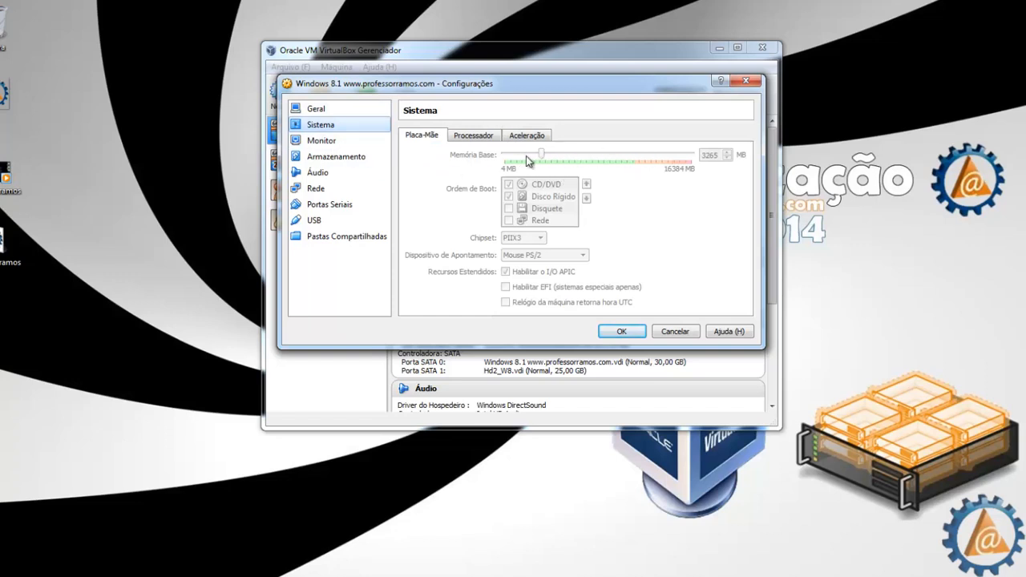
{"action": "left_click", "coordinate": [476, 137]}
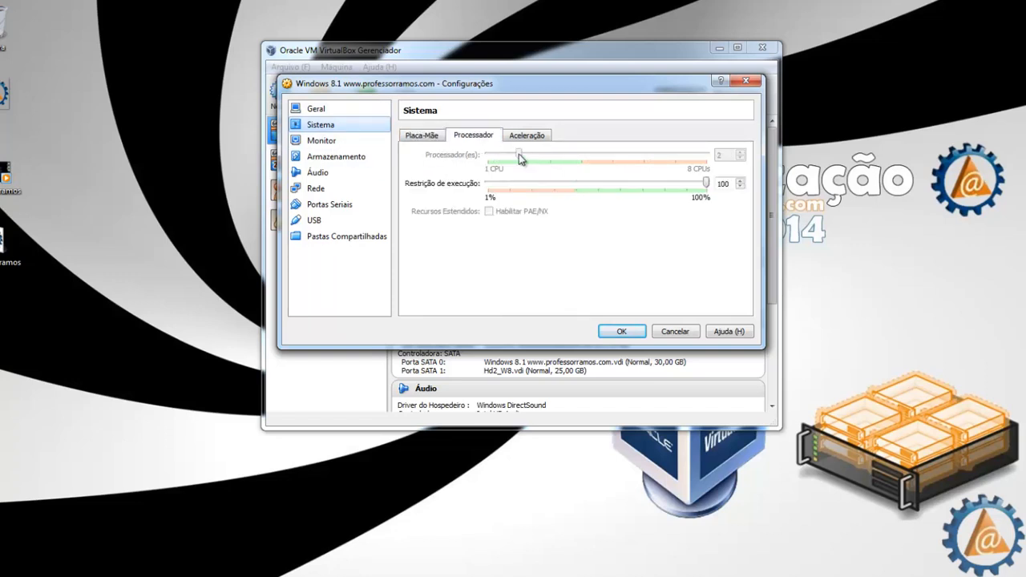
{"action": "left_click", "coordinate": [337, 158]}
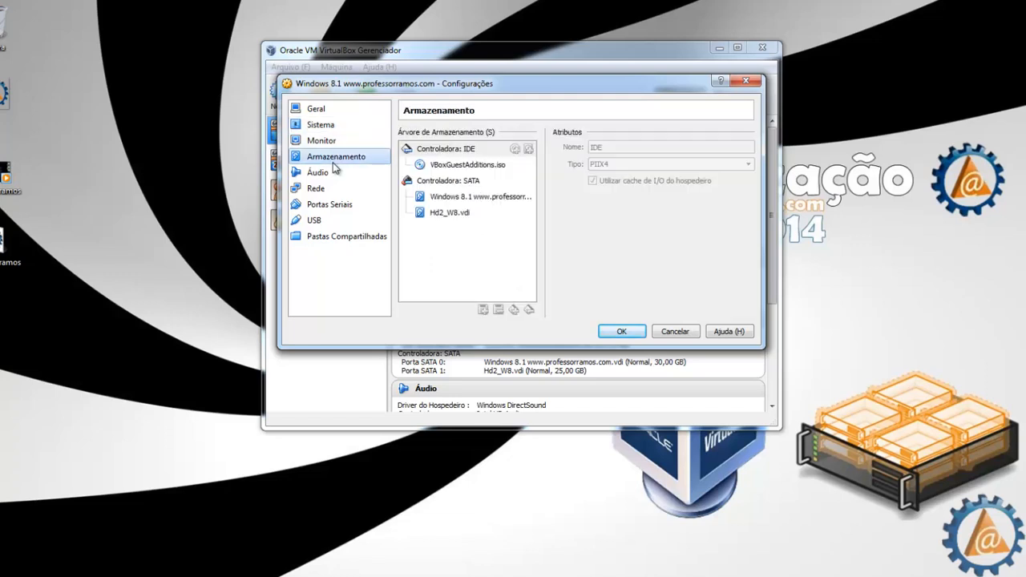
{"action": "left_click", "coordinate": [469, 181]}
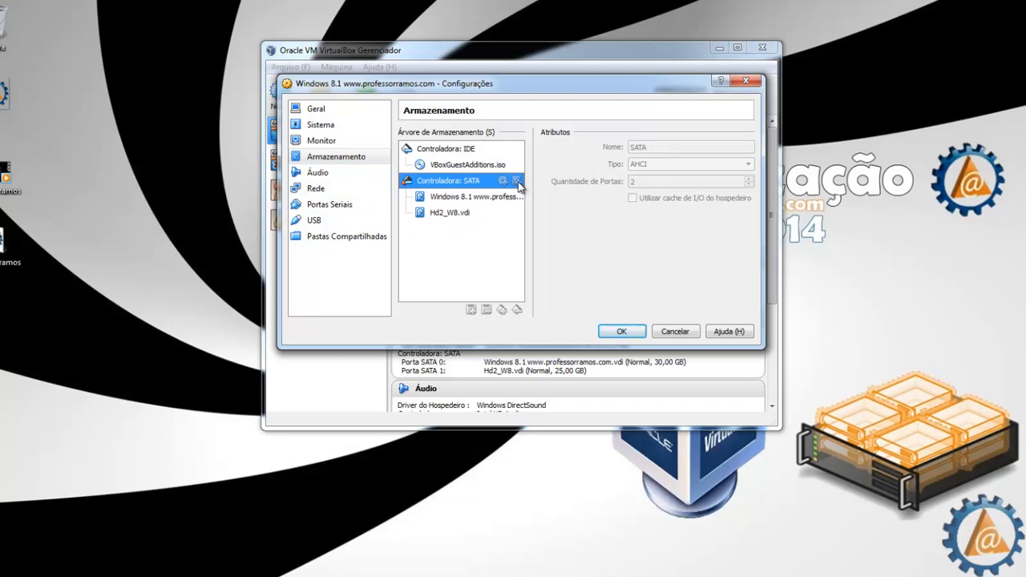
{"action": "left_click", "coordinate": [642, 331]}
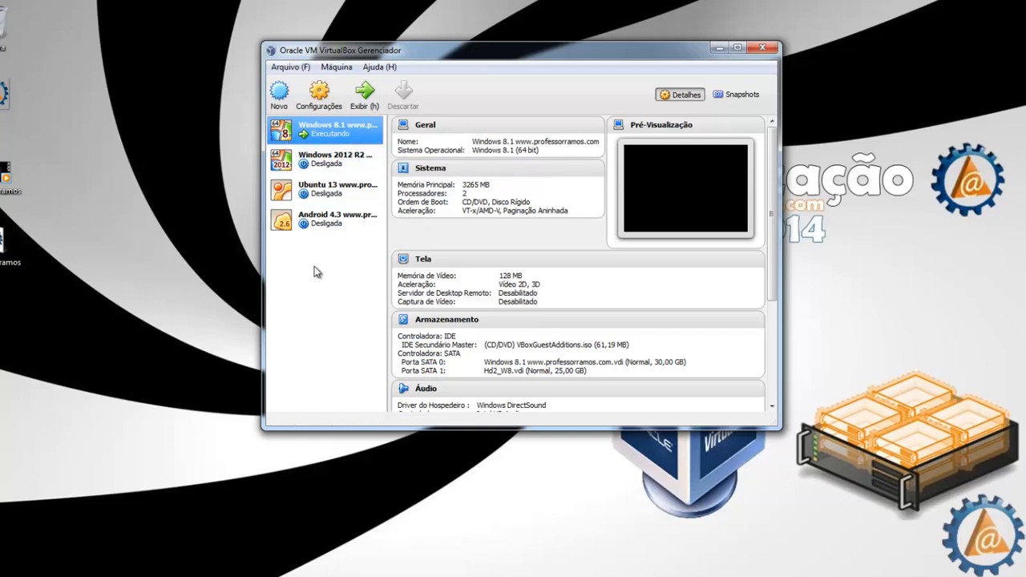
Step: Bring the VM window forward and send Ctrl-Alt-Del via Máquina > Inserir Ctrl-Alt-Del
{"action": "mouse_move", "coordinate": [568, 575]}
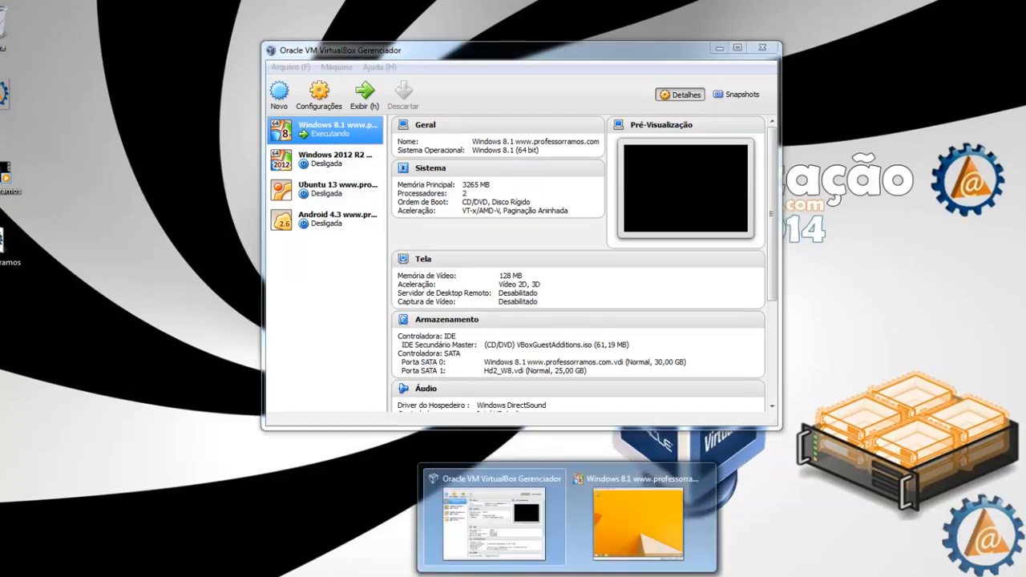
{"action": "left_click", "coordinate": [606, 527]}
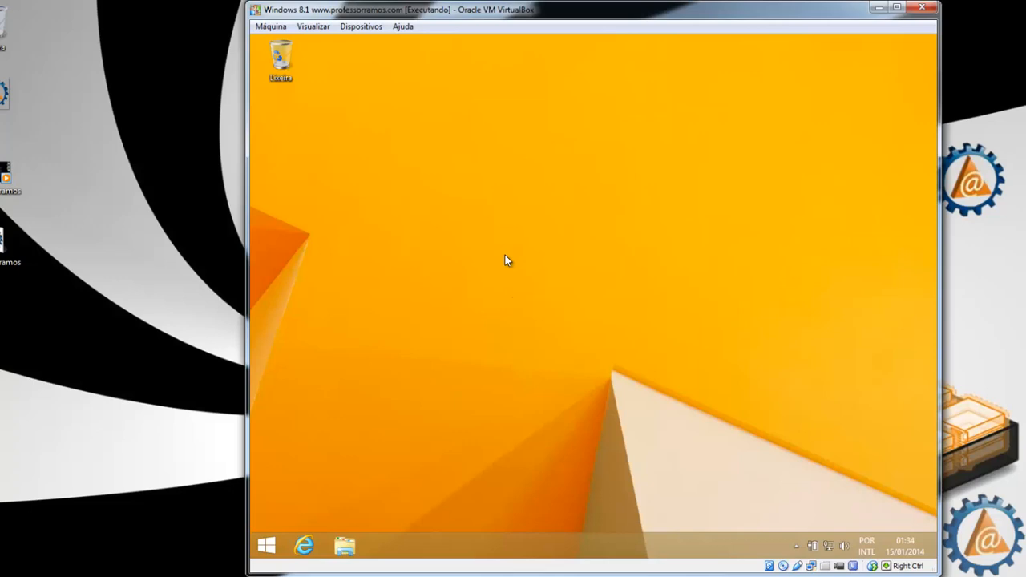
{"action": "left_click", "coordinate": [271, 27]}
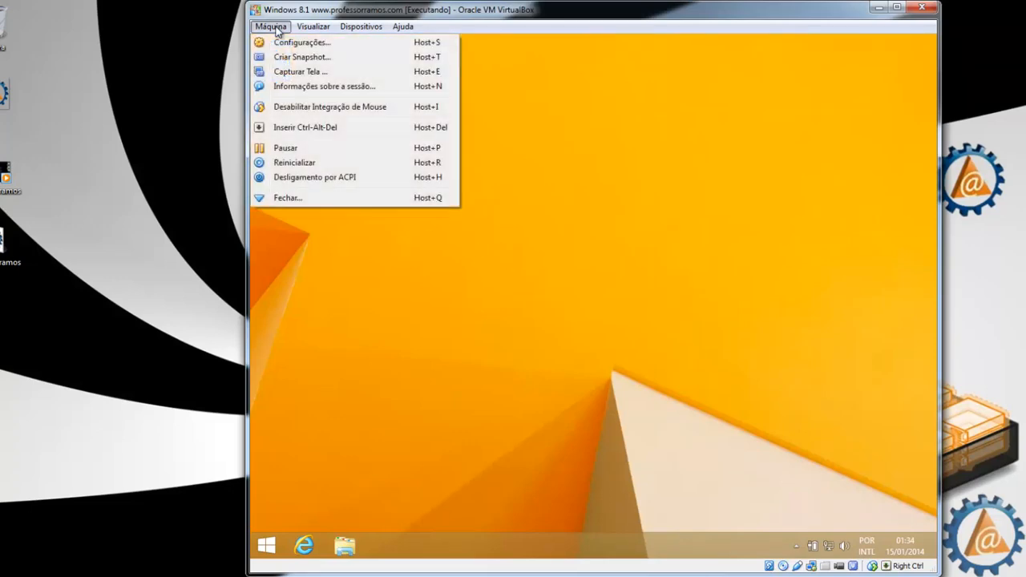
{"action": "left_click", "coordinate": [309, 128]}
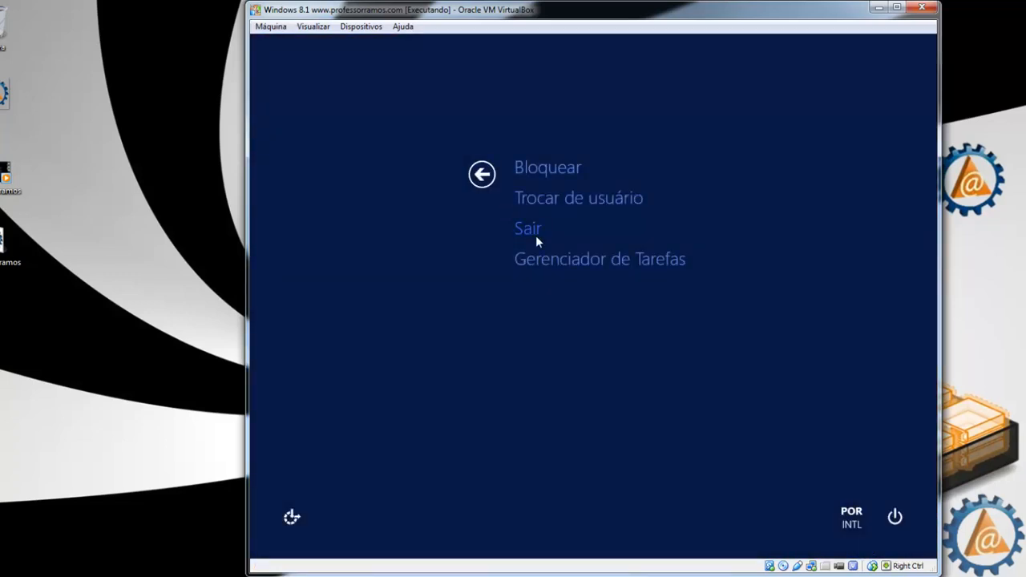
Step: In Task Manager's Desempenho tab, review memory and Disco 0 (C:) at 30 GB, then close it
{"action": "left_click", "coordinate": [561, 262]}
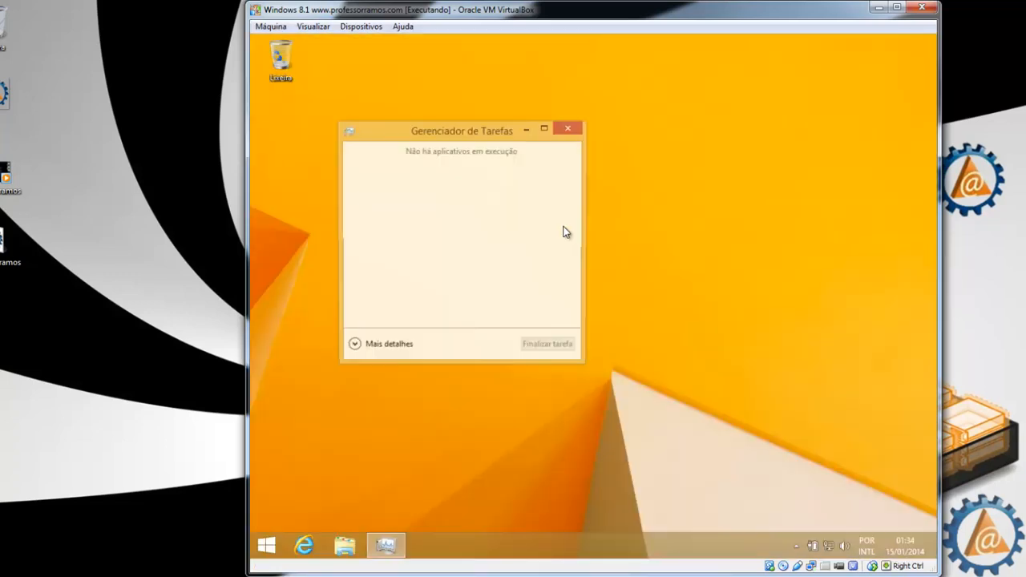
{"action": "left_click", "coordinate": [354, 345]}
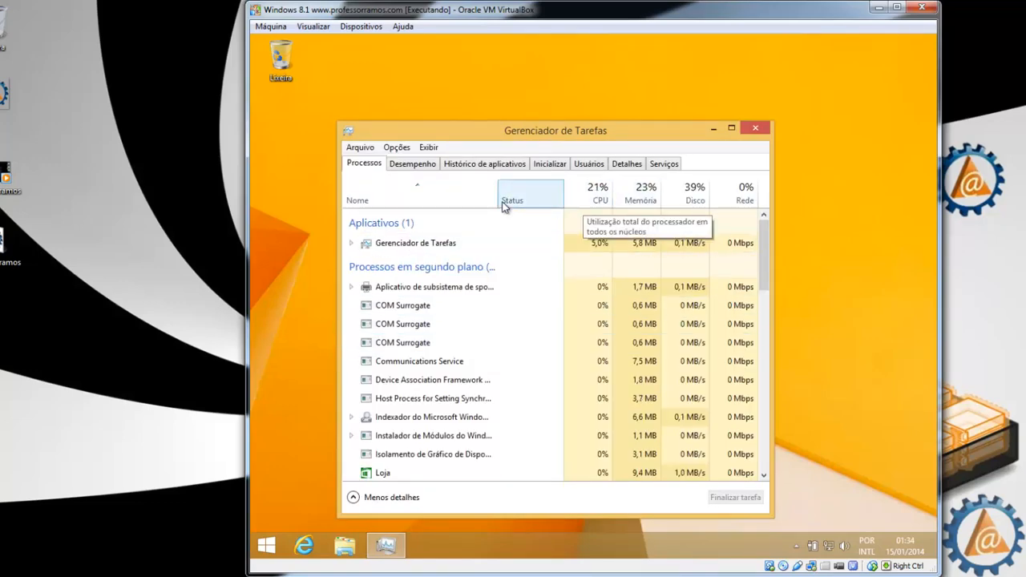
{"action": "left_click", "coordinate": [412, 163]}
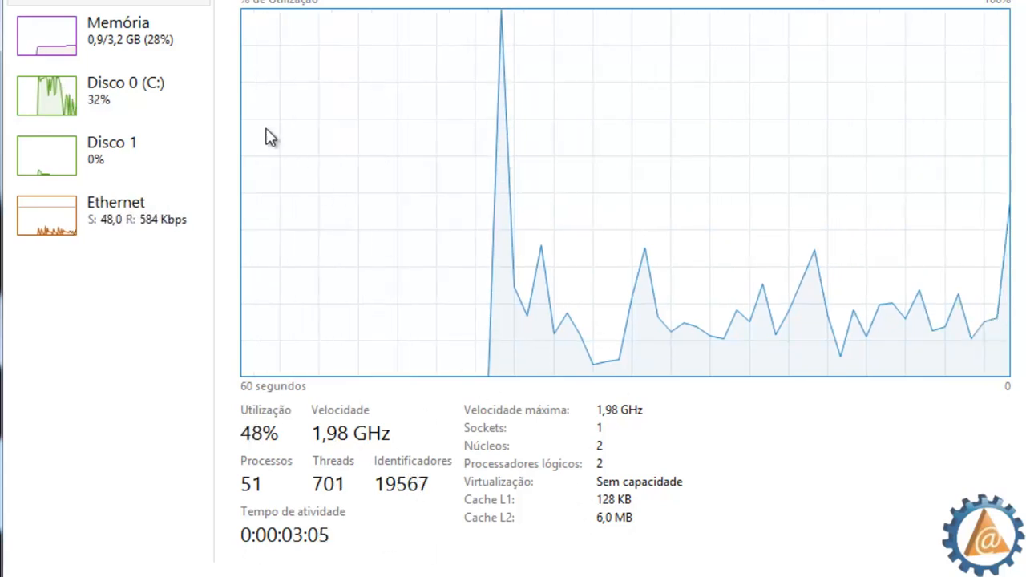
{"action": "left_click", "coordinate": [130, 46]}
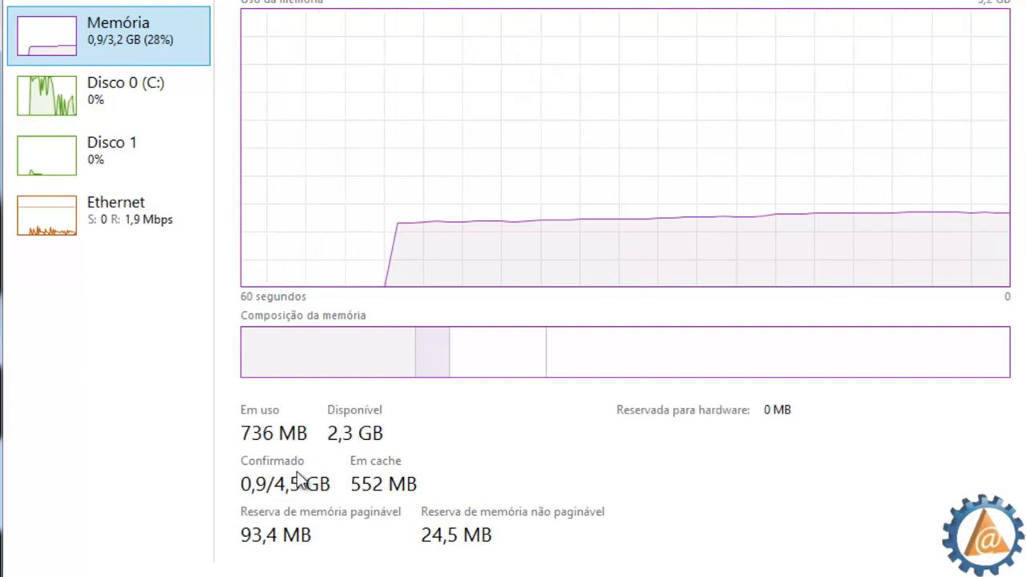
{"action": "left_click", "coordinate": [50, 95]}
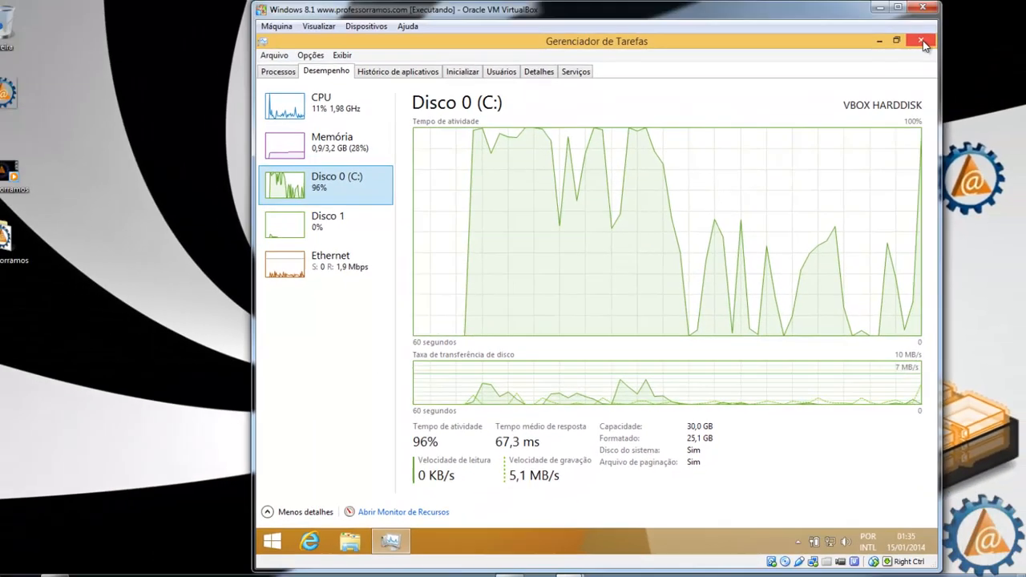
{"action": "left_click", "coordinate": [924, 43]}
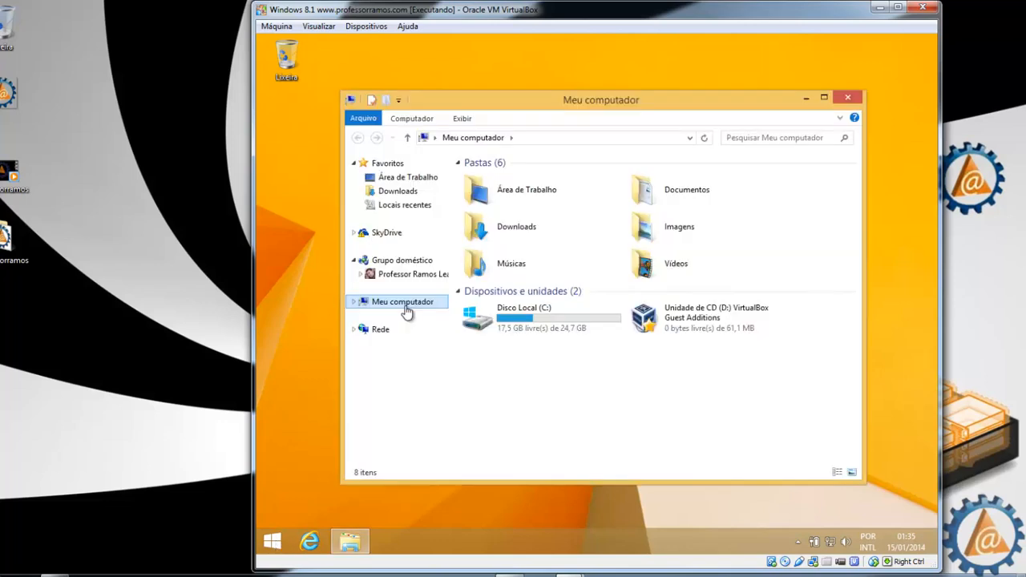
Step: Open Gerenciar from Meu computador and select Gerenciamento de disco
{"action": "right_click", "coordinate": [406, 312]}
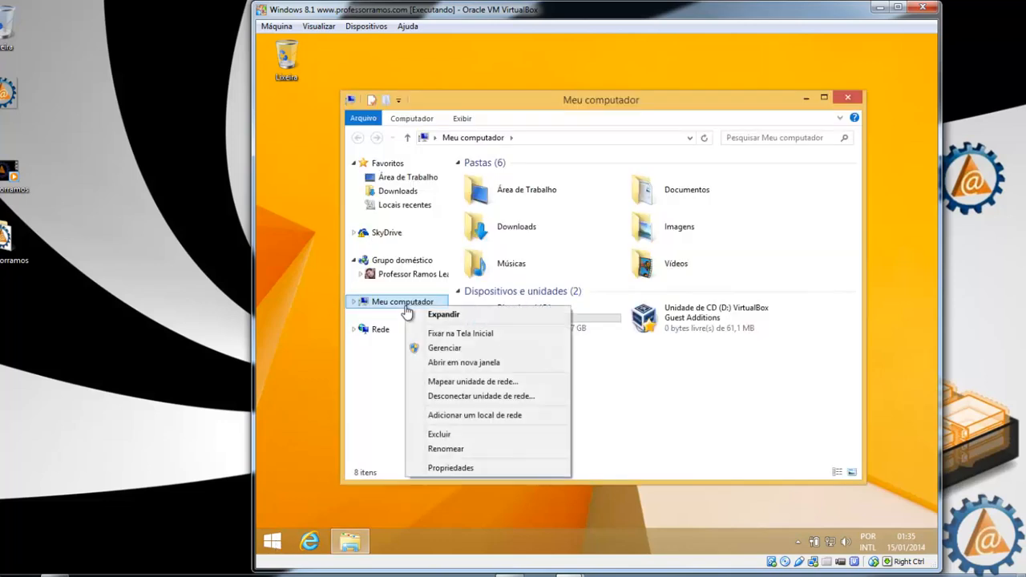
{"action": "left_click", "coordinate": [442, 349]}
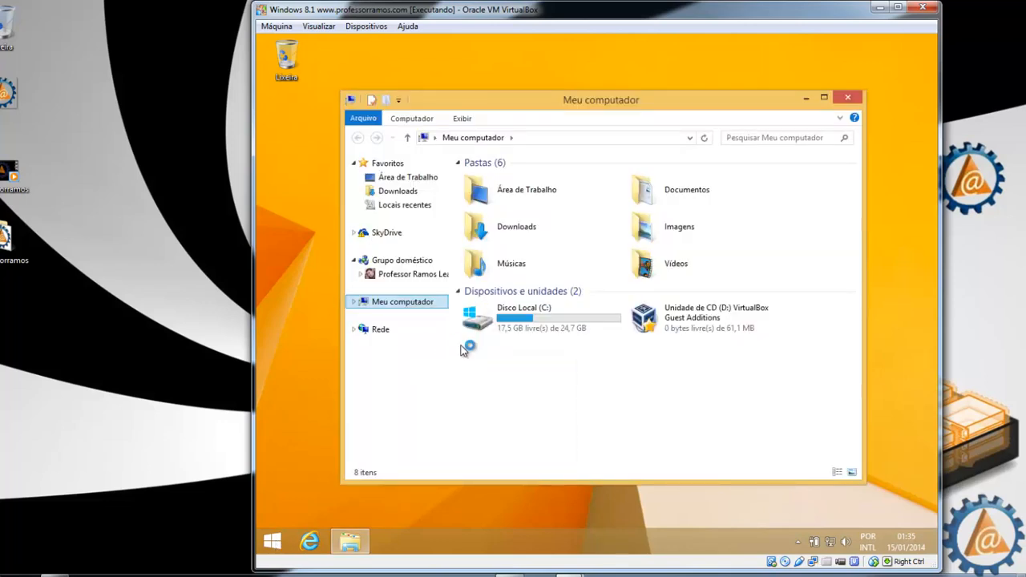
{"action": "left_click", "coordinate": [353, 215]}
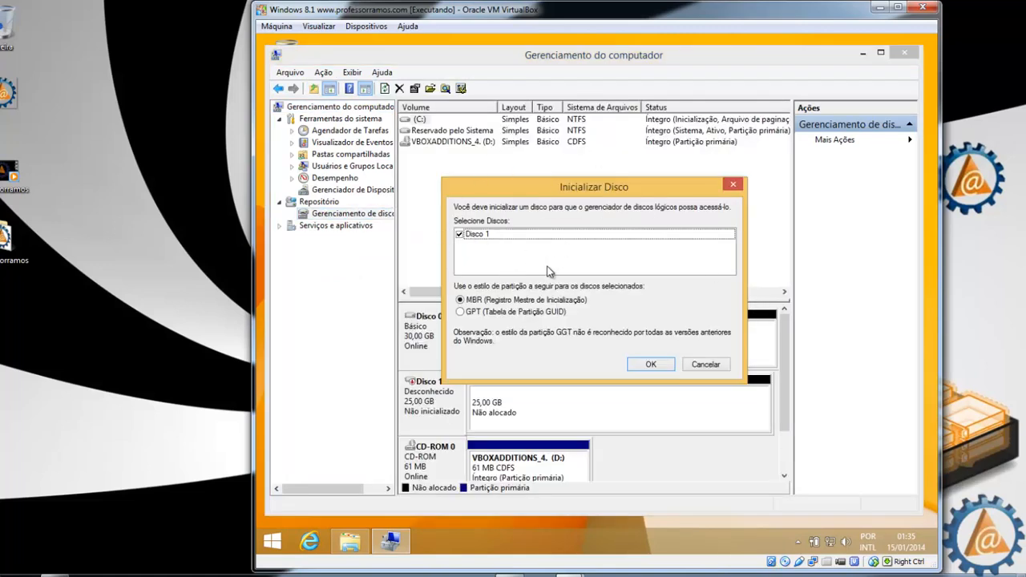
Step: Initialize Disco 1 as MBR and create a full-size NTFS simple volume labelled professorramos
{"action": "left_click", "coordinate": [650, 363]}
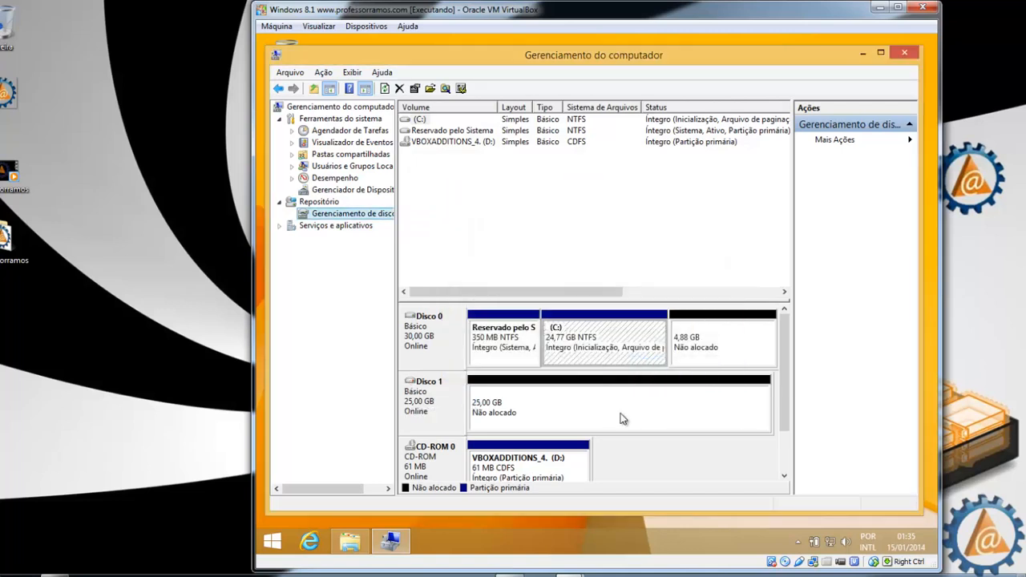
{"action": "right_click", "coordinate": [511, 403]}
{"action": "left_click", "coordinate": [521, 404]}
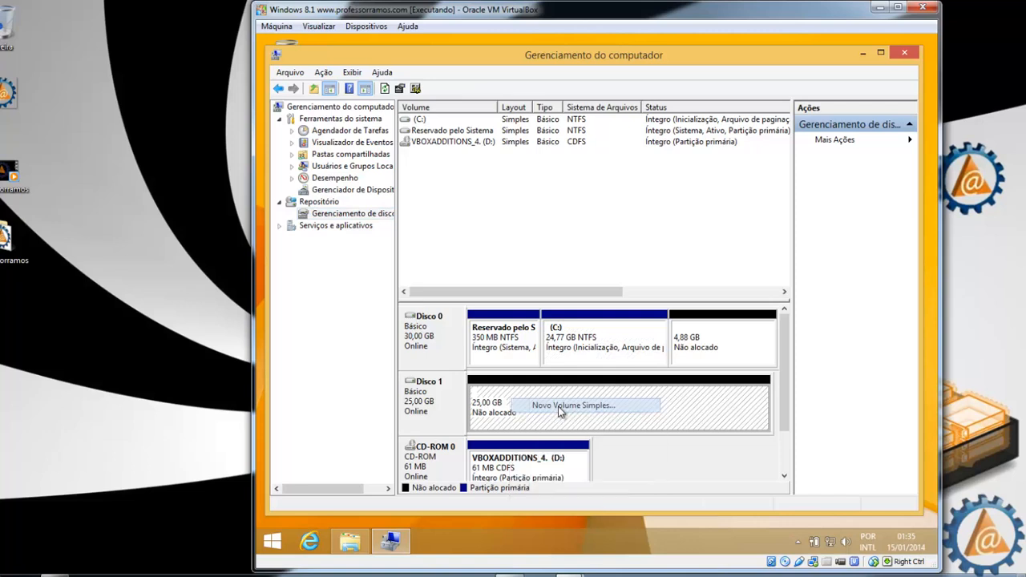
{"action": "left_click", "coordinate": [653, 356]}
{"action": "left_click", "coordinate": [659, 356]}
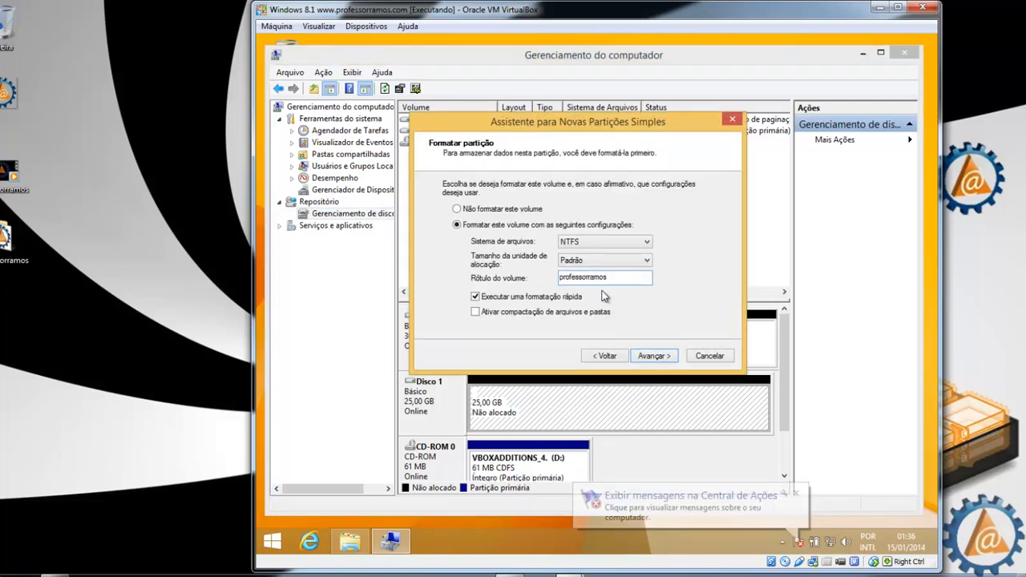
{"action": "left_click", "coordinate": [669, 355]}
{"action": "left_click", "coordinate": [670, 355]}
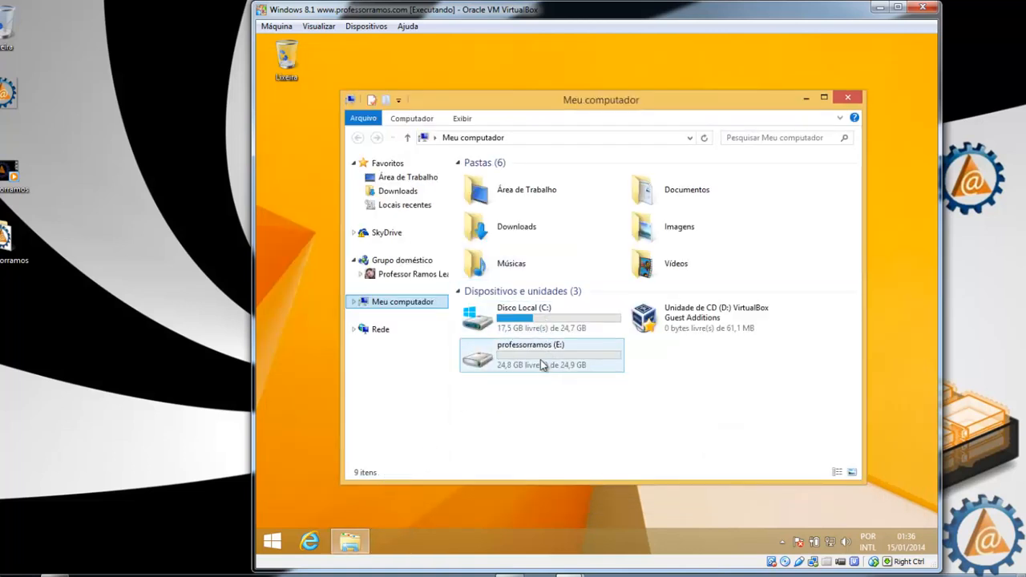
Step: Select the professorramos (E:) drive and close the Meu computador window
{"action": "left_click", "coordinate": [536, 366]}
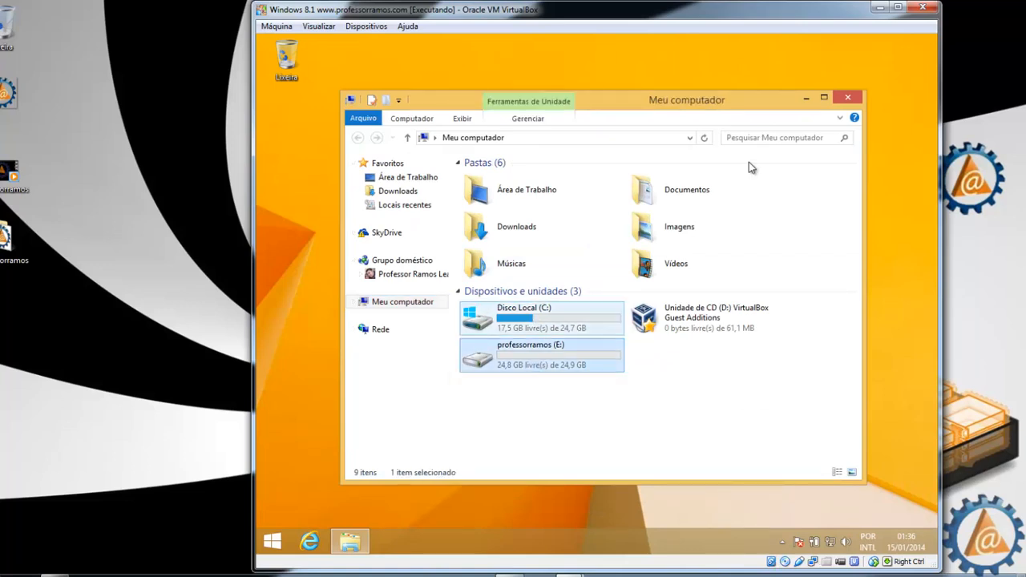
{"action": "left_click", "coordinate": [848, 97]}
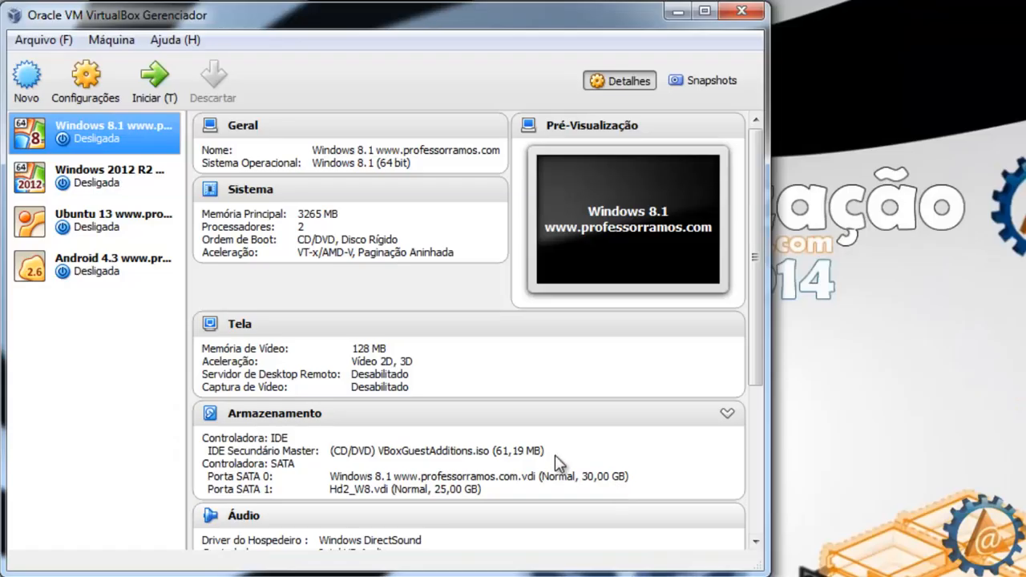
{"action": "left_click", "coordinate": [90, 81]}
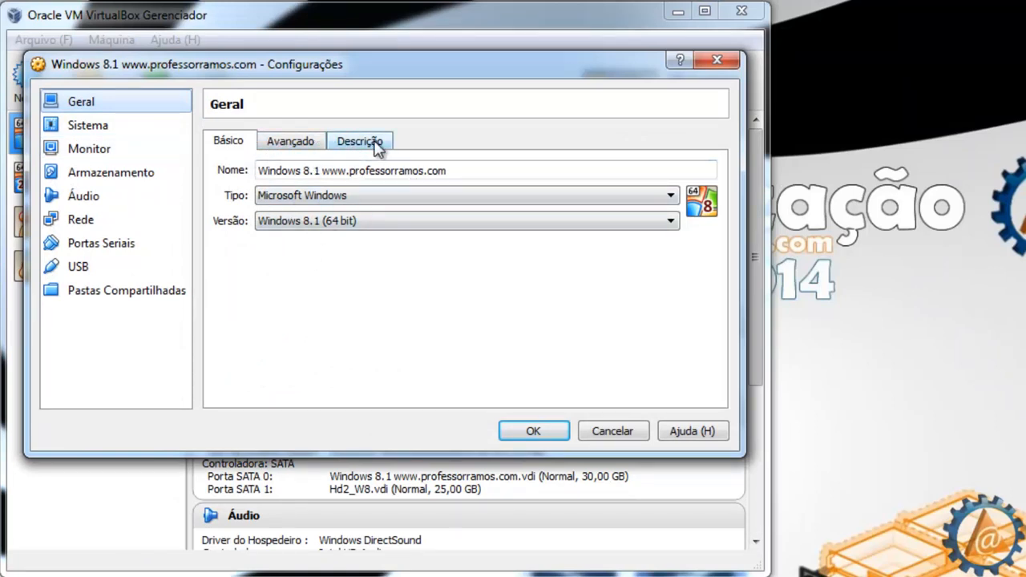
{"action": "left_click", "coordinate": [375, 144]}
{"action": "left_click", "coordinate": [98, 128]}
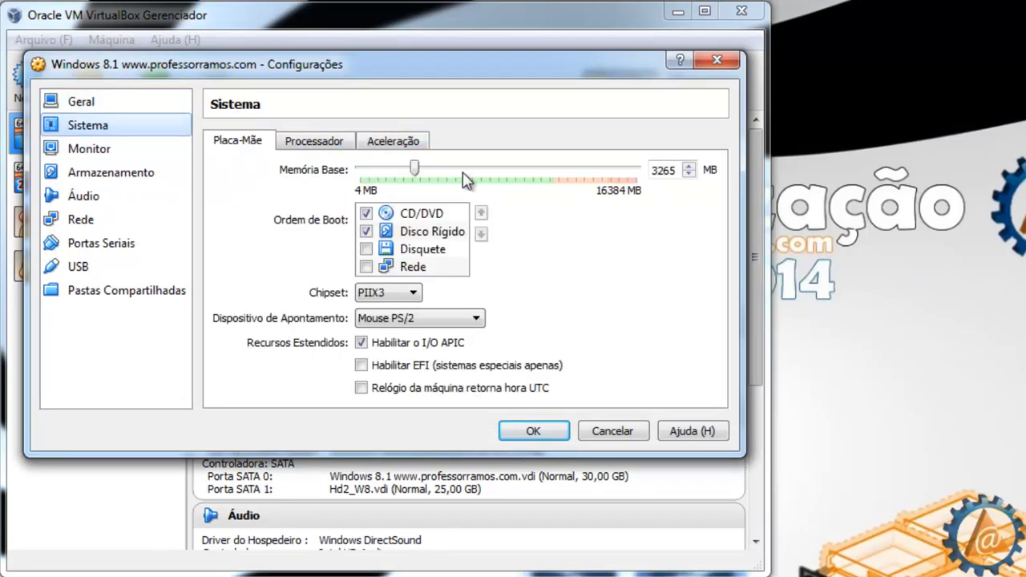
{"action": "left_click", "coordinate": [323, 145]}
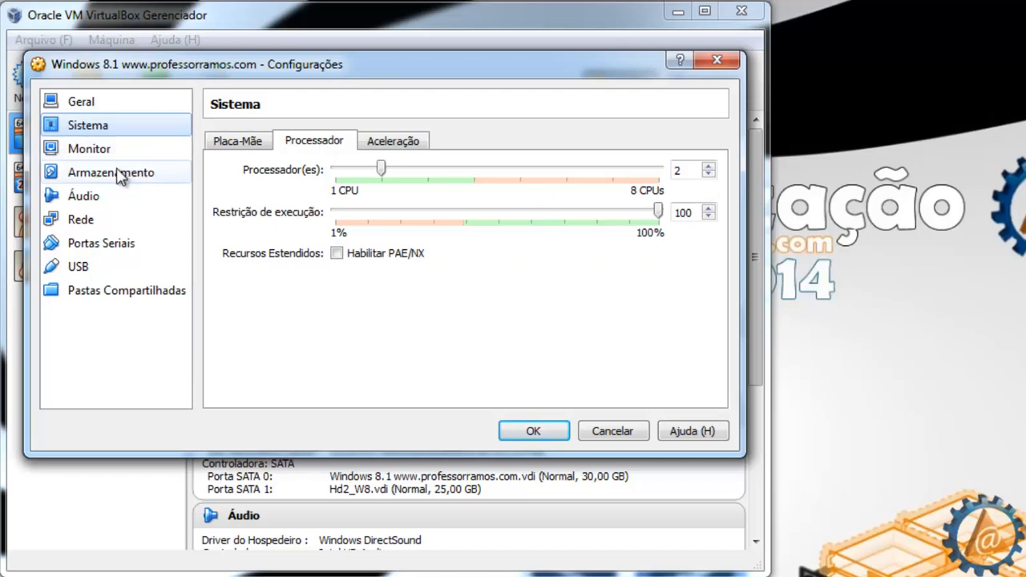
{"action": "left_click", "coordinate": [116, 172]}
{"action": "left_click", "coordinate": [291, 209]}
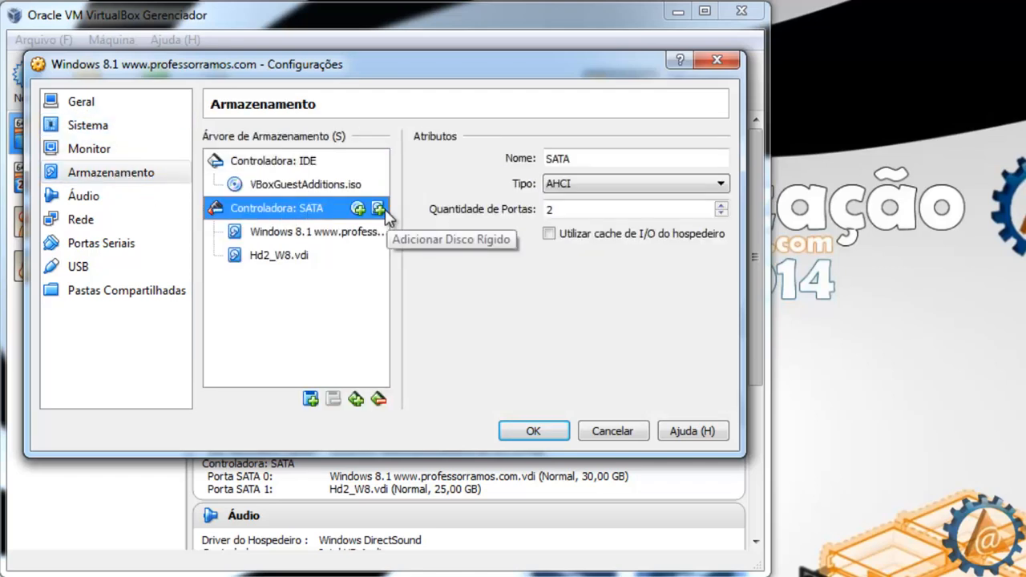
{"action": "left_click", "coordinate": [89, 133]}
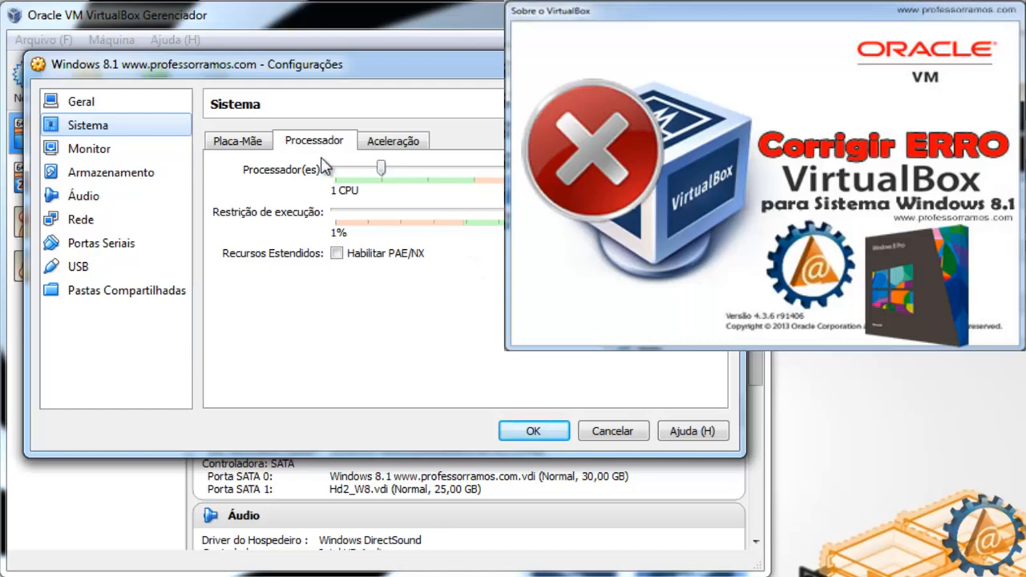
{"action": "left_click", "coordinate": [82, 103]}
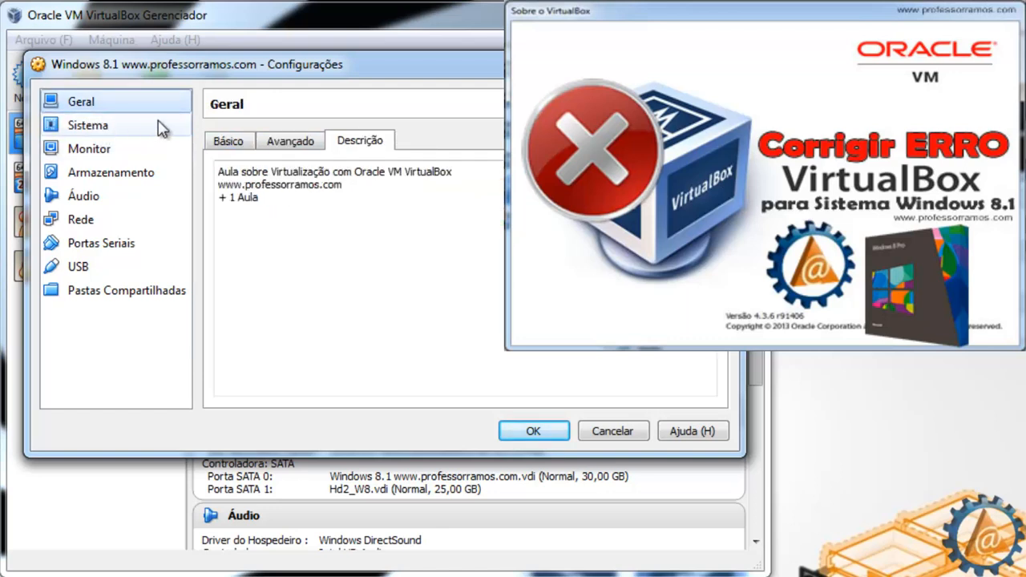
{"action": "left_click", "coordinate": [232, 149]}
{"action": "left_click", "coordinate": [455, 223]}
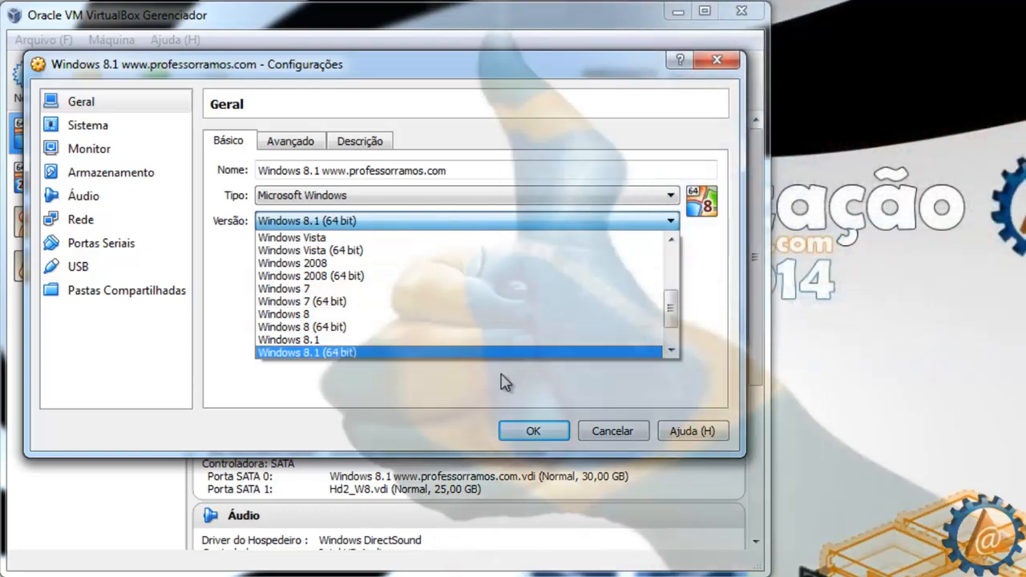
{"action": "left_click", "coordinate": [433, 351]}
{"action": "left_click", "coordinate": [534, 432]}
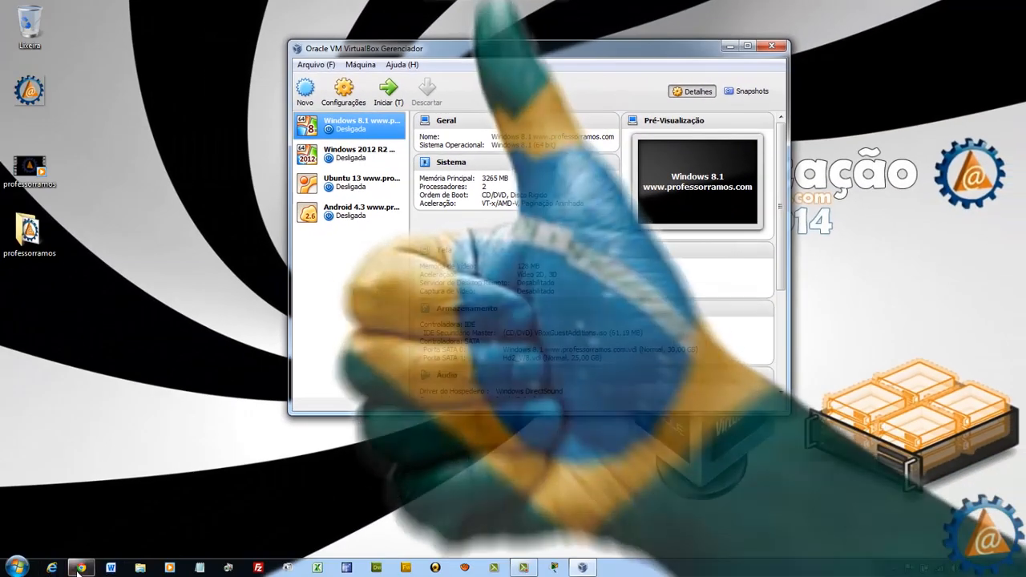
Step: Bring Google Chrome back up and give professorramos.com a Google +1
{"action": "left_click", "coordinate": [80, 567]}
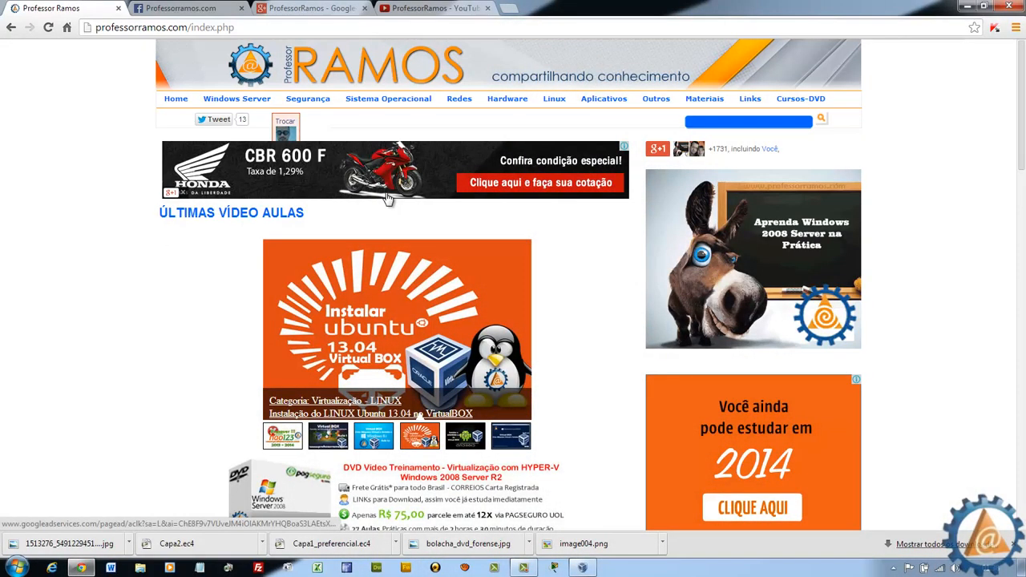
{"action": "mouse_move", "coordinate": [394, 101]}
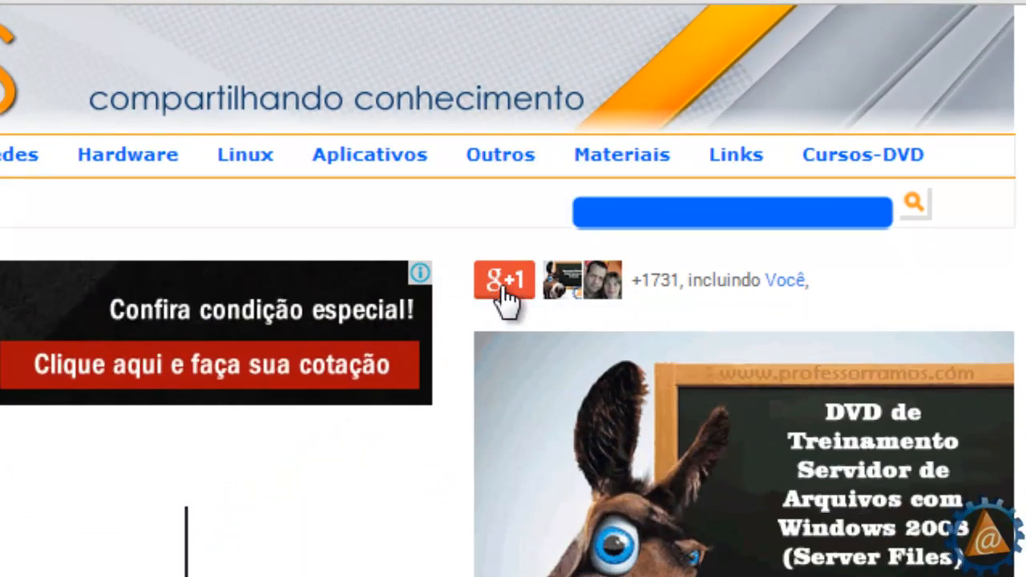
{"action": "left_click", "coordinate": [505, 290]}
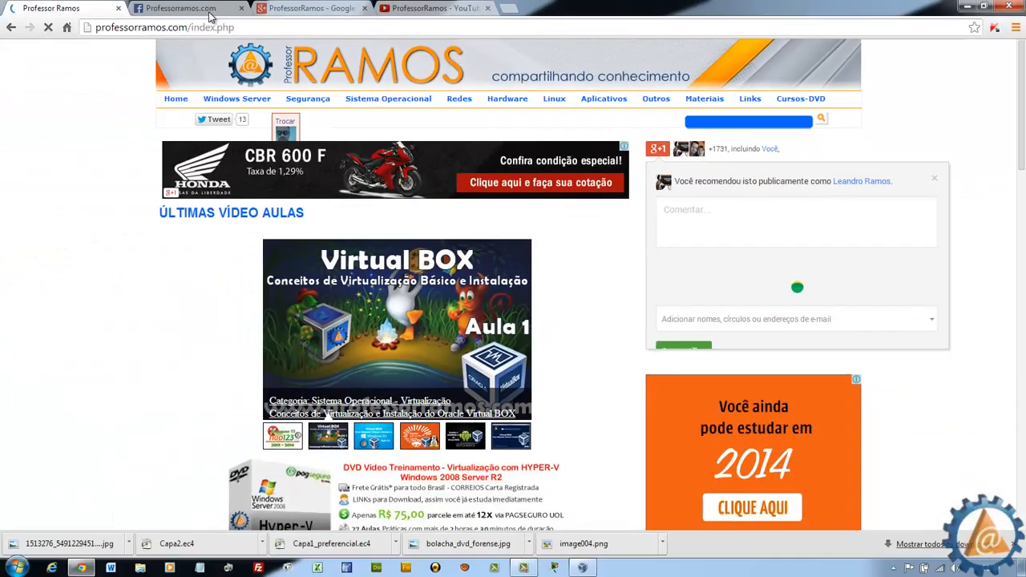
Step: View the site's Facebook, Google+ and YouTube tabs, then return to the professorramos.com home page
{"action": "left_click", "coordinate": [205, 9]}
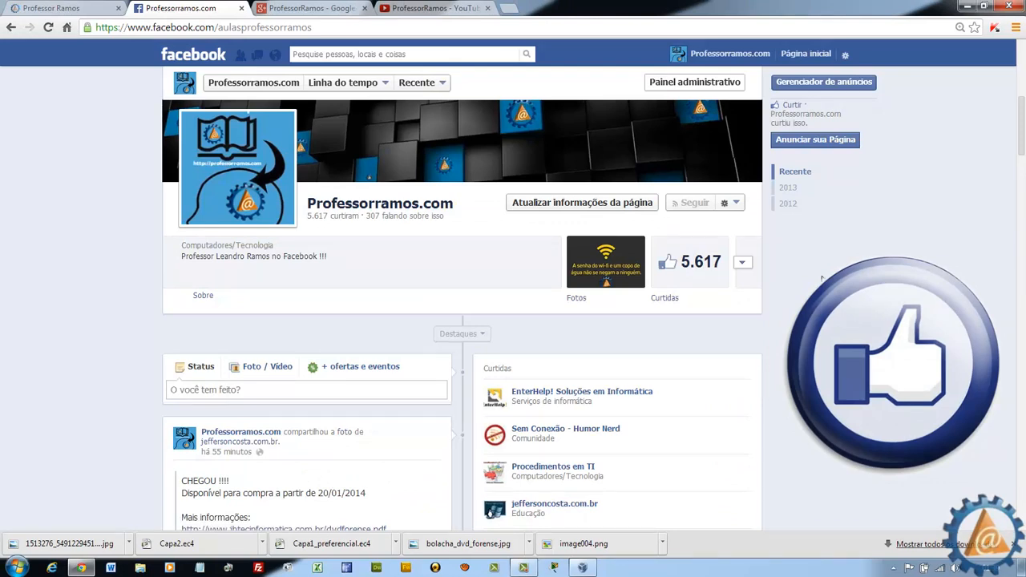
{"action": "left_click", "coordinate": [345, 8]}
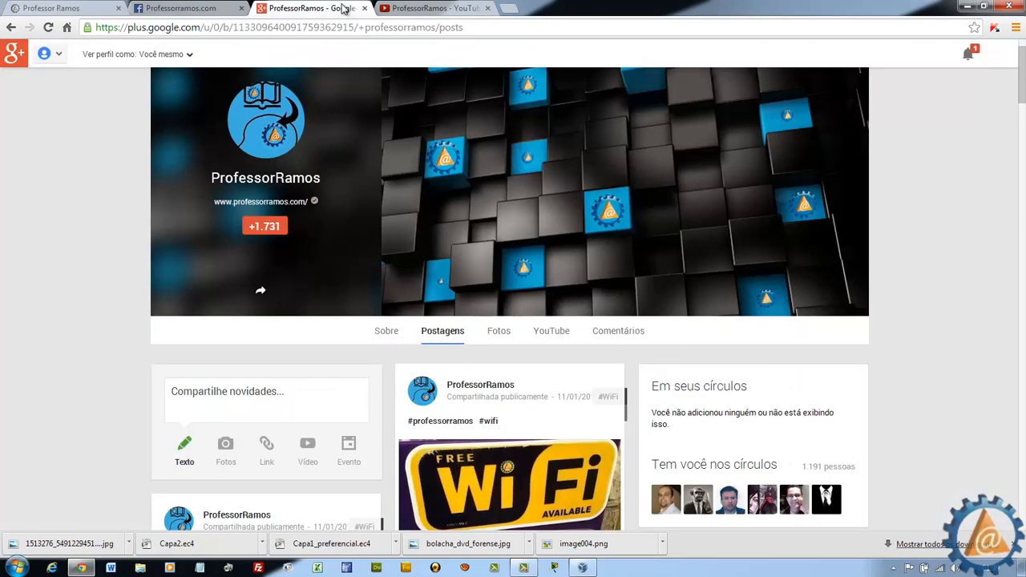
{"action": "left_click", "coordinate": [439, 9]}
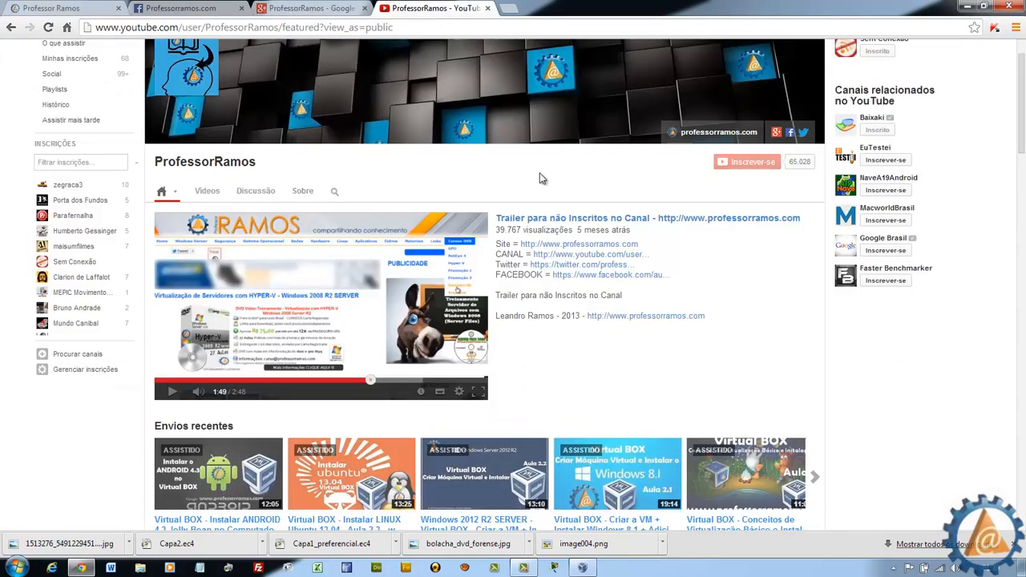
{"action": "left_click", "coordinate": [40, 8]}
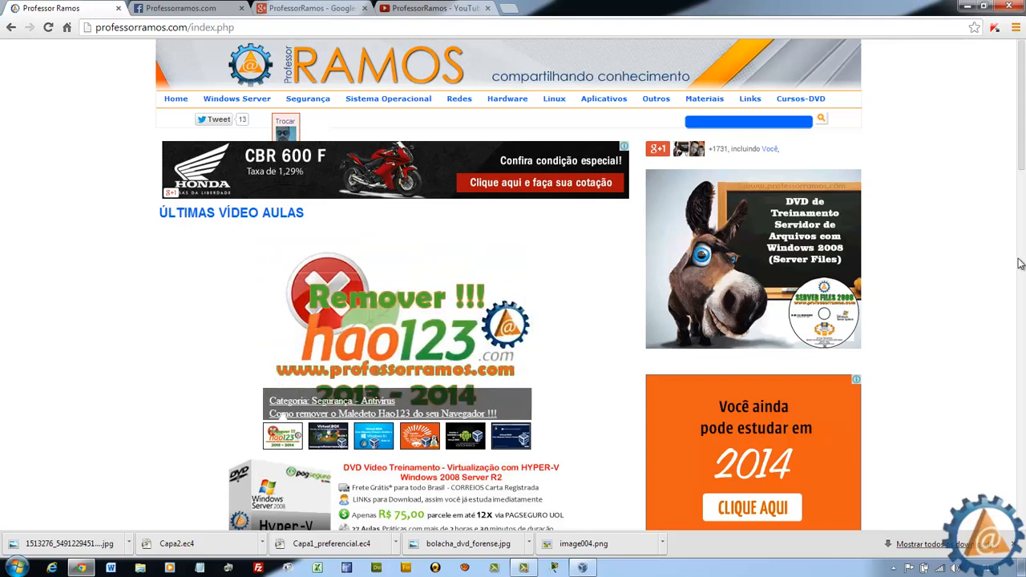